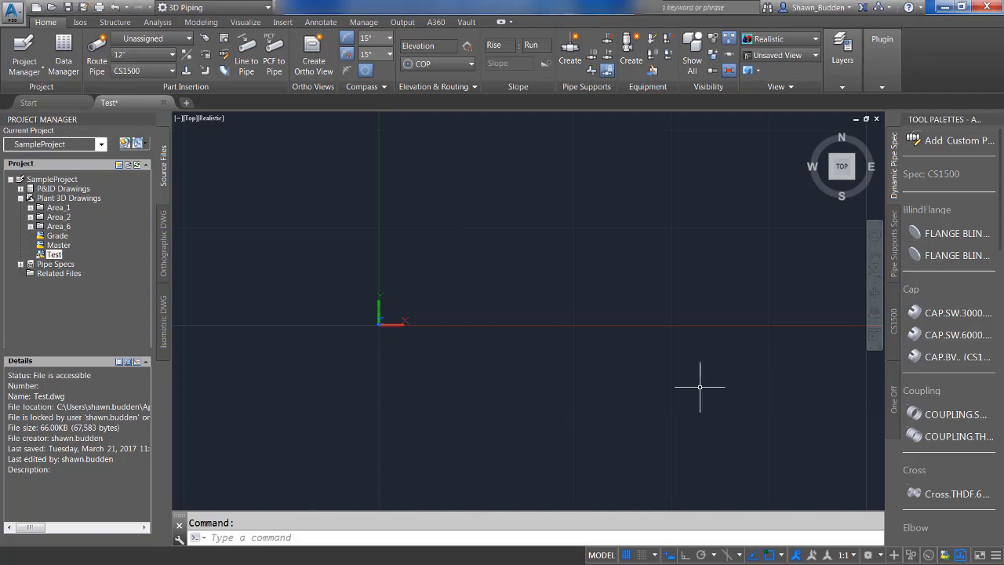
Draw a 12 by 12 inch rectangle with its first corner at the origin 0,0.
text(REC)
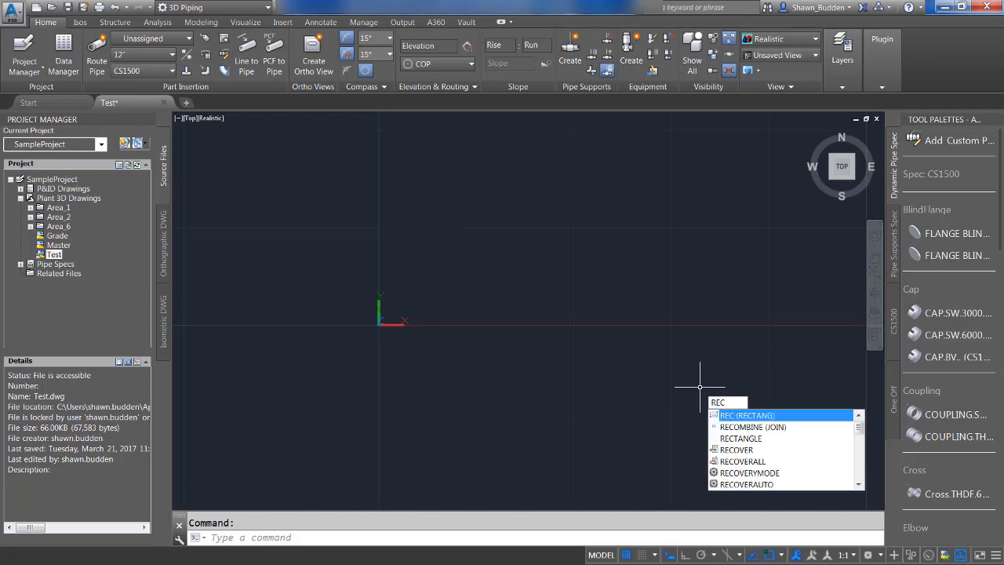
key(Return)
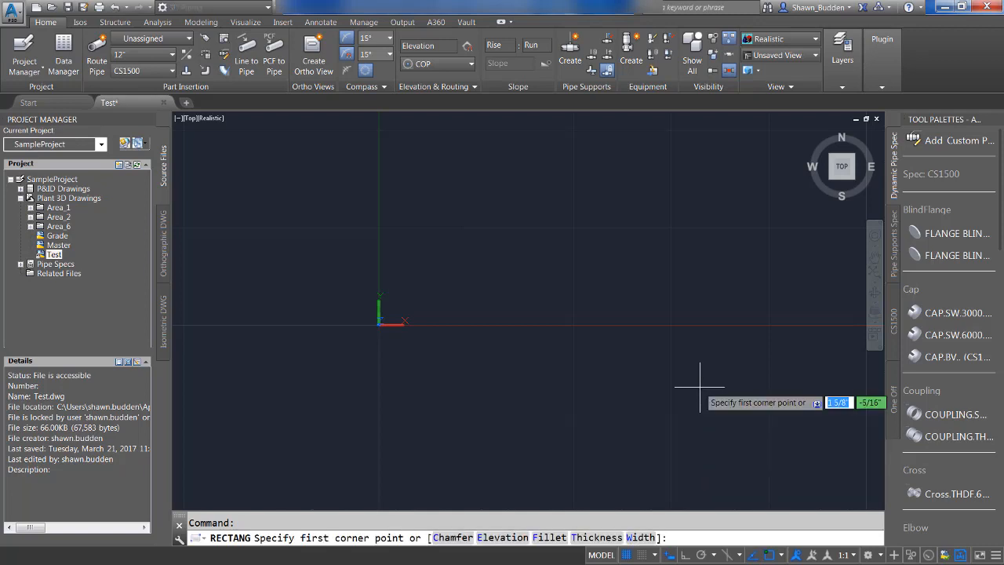
text(0,0)
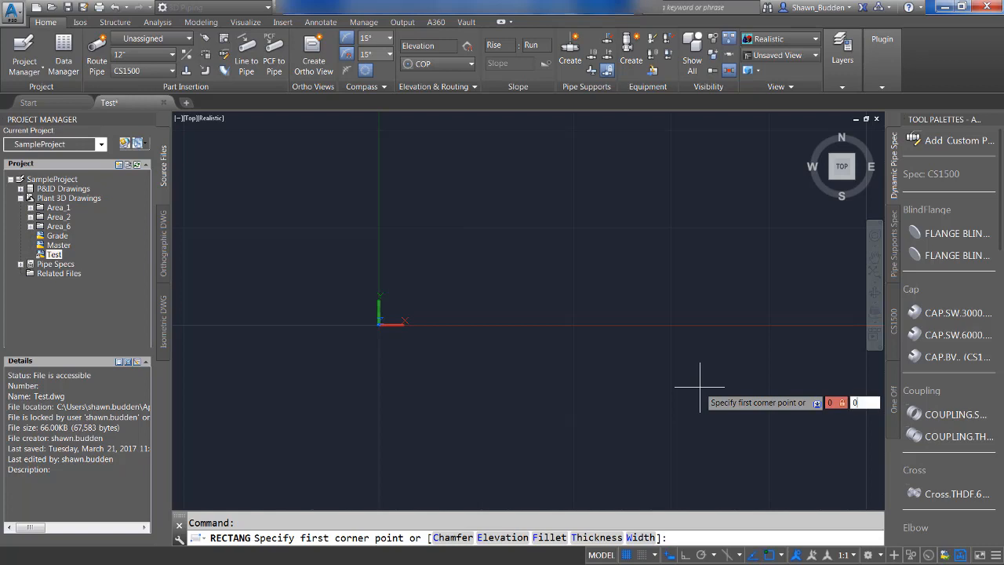
key(Return)
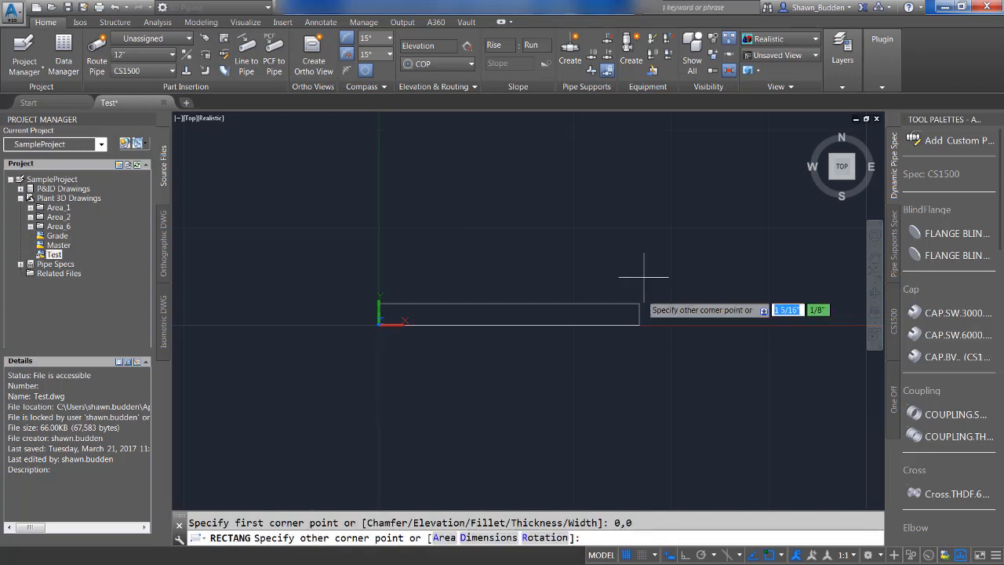
text(12)
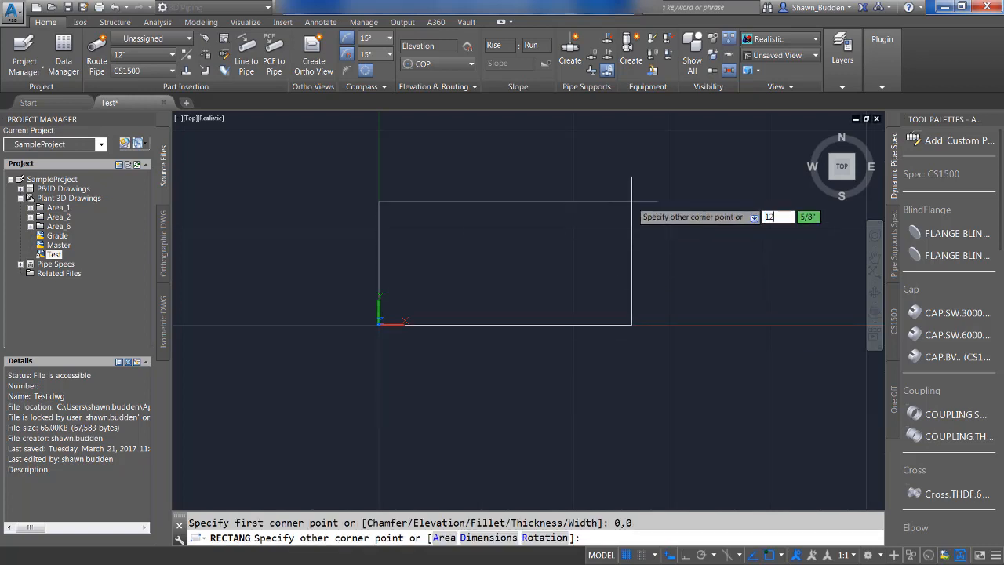
key(Tab)
text(12)
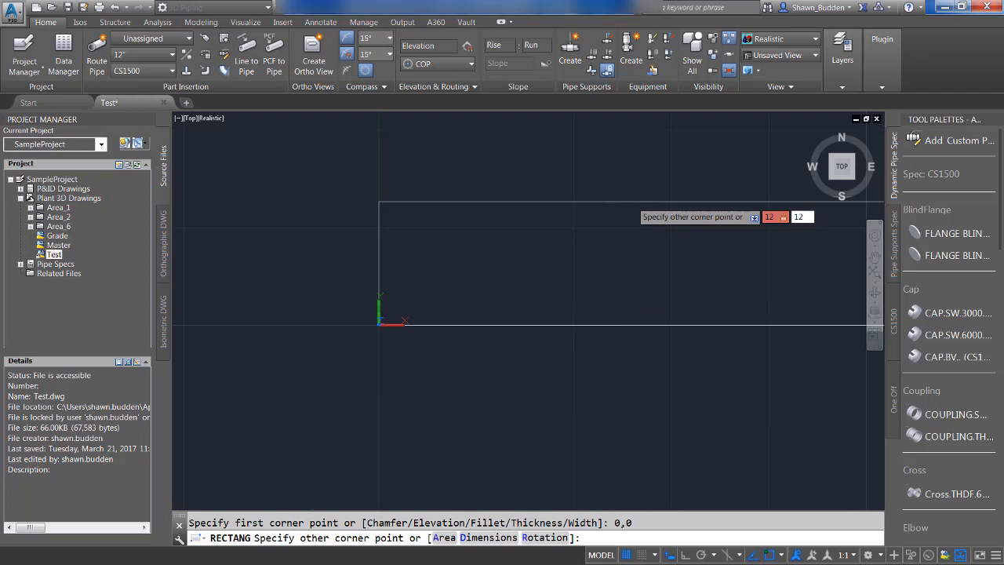
key(Return)
Draw a circle with a 2 inch radius at the square's center, located midway between the midpoints of two opposite edges.
scroll(620, 220, down, 5)
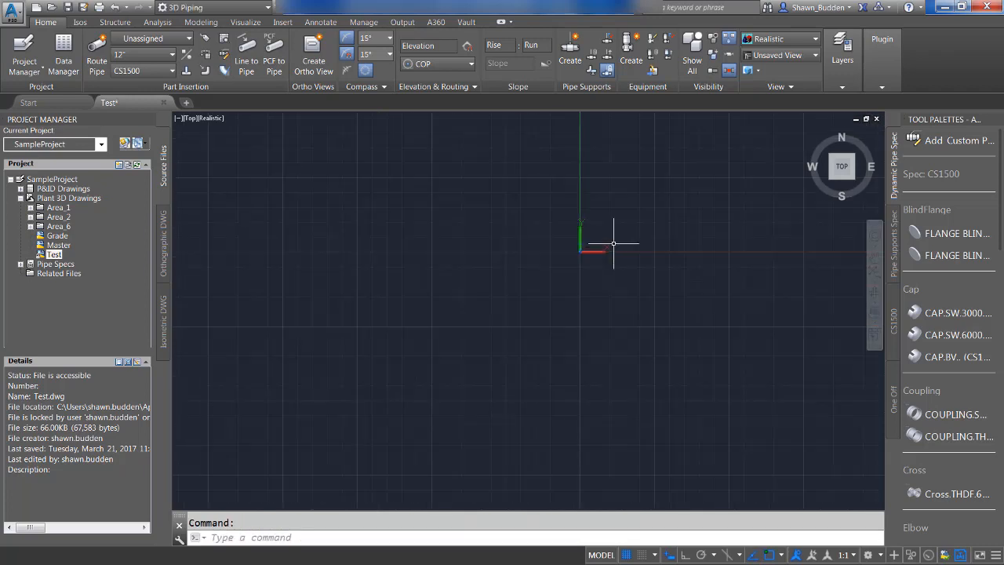
scroll(271, 436, up, 5)
scroll(305, 381, down, 4)
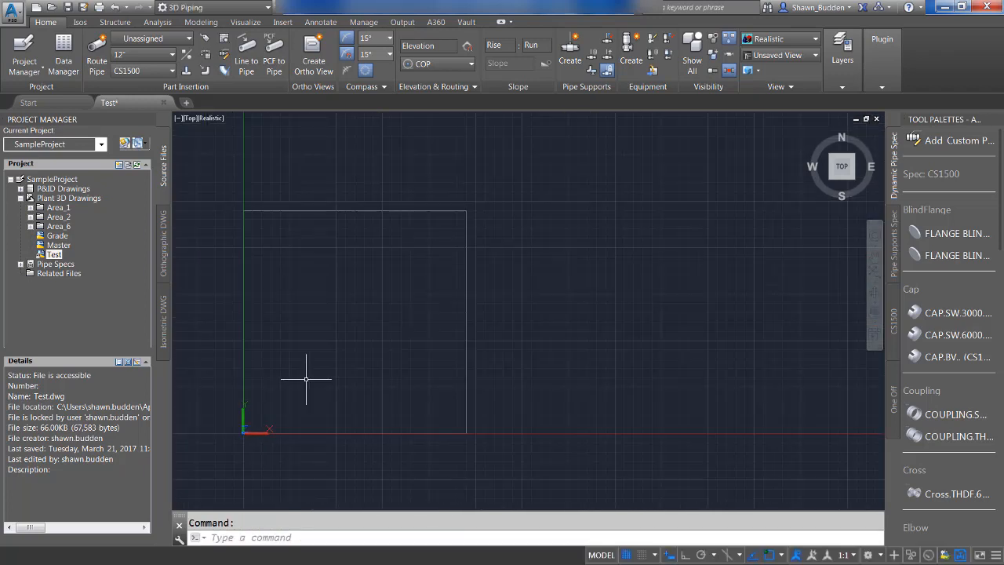
middle_drag(321, 366, 386, 313)
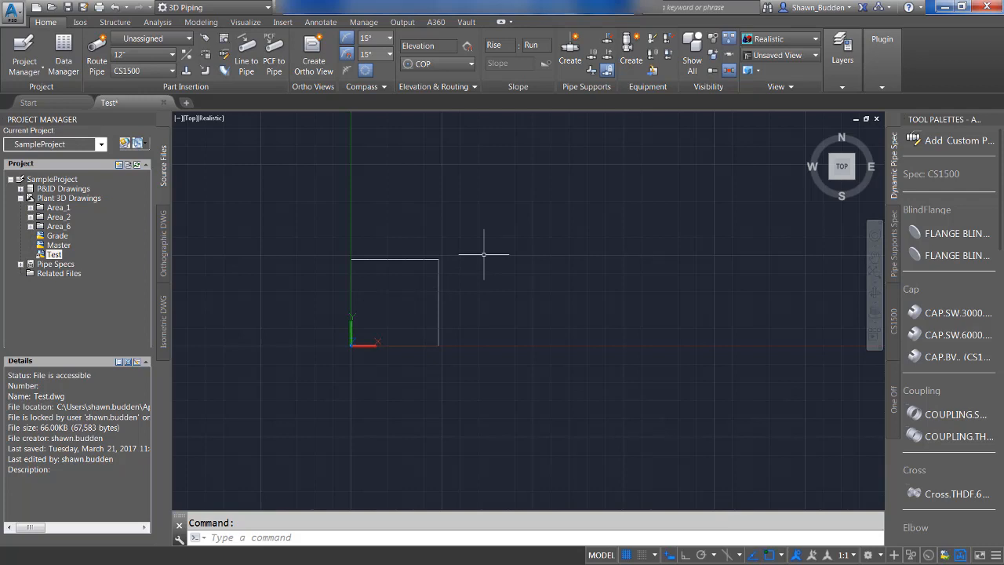
text(c)
key(Return)
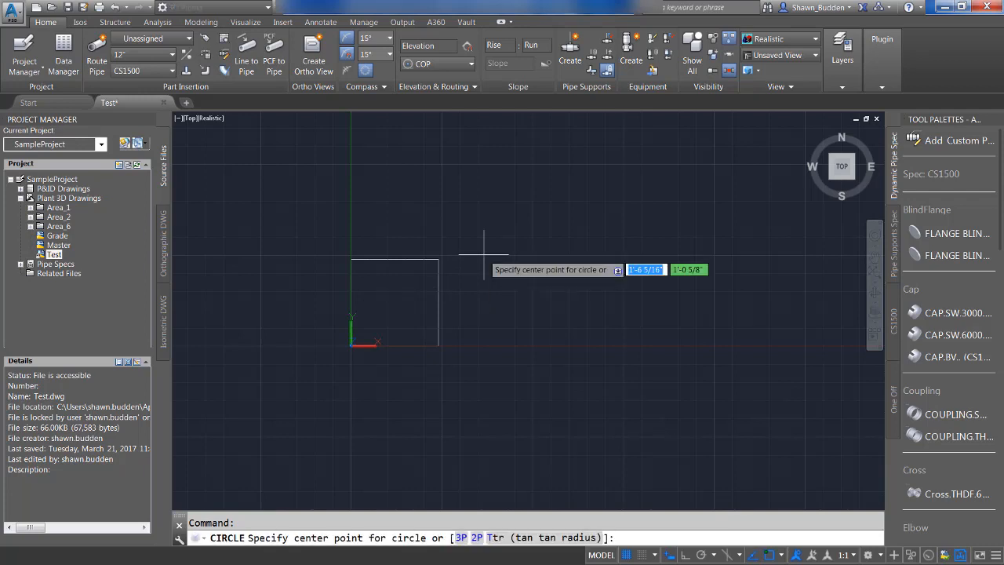
right_click(511, 269)
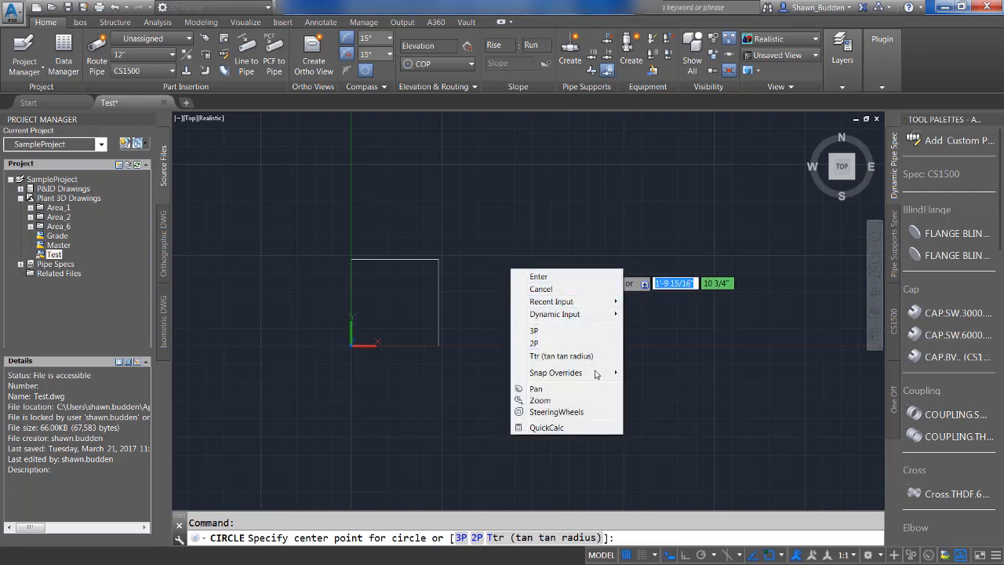
mouse_move(595, 374)
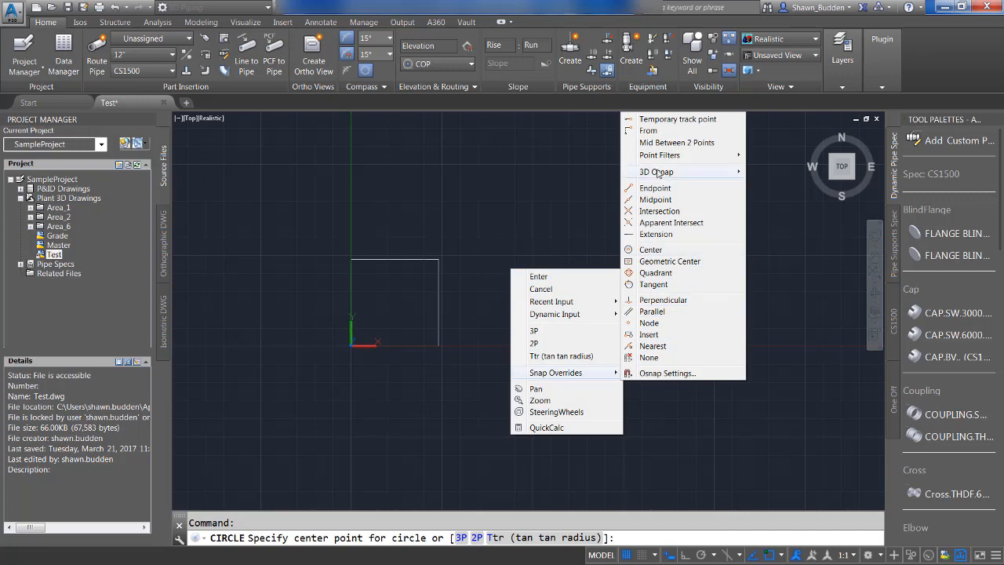
click(659, 143)
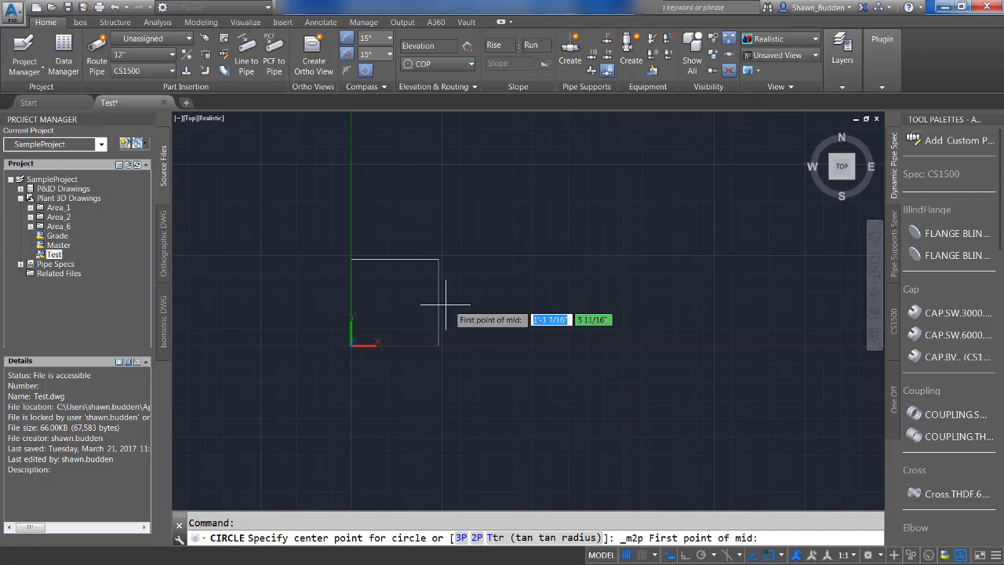
click(394, 259)
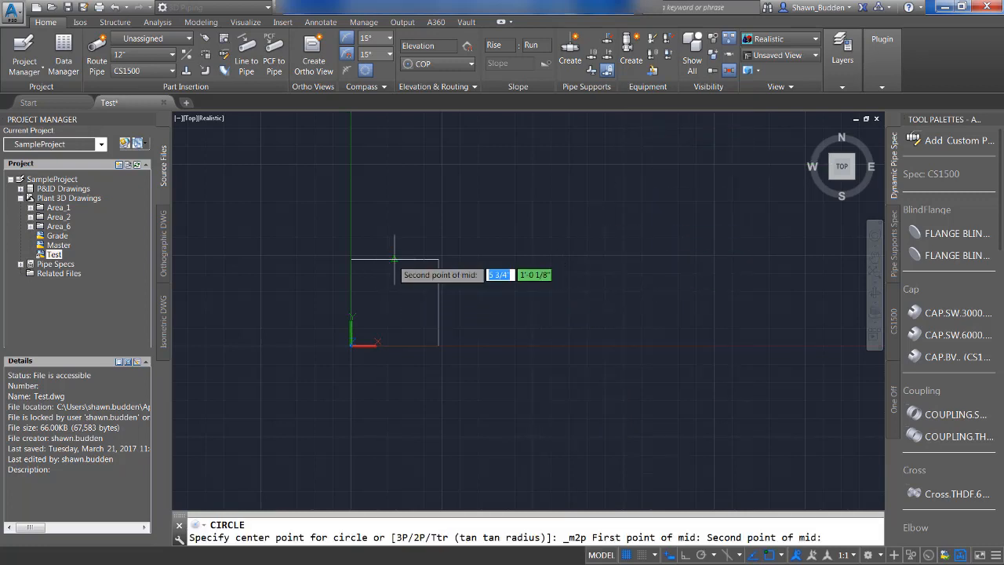
click(394, 342)
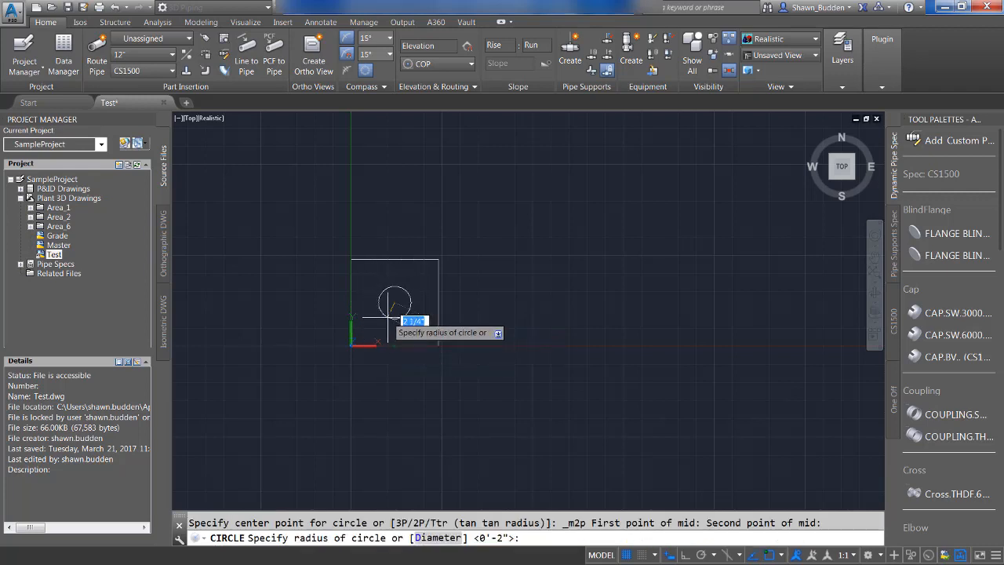
text(2)
key(Return)
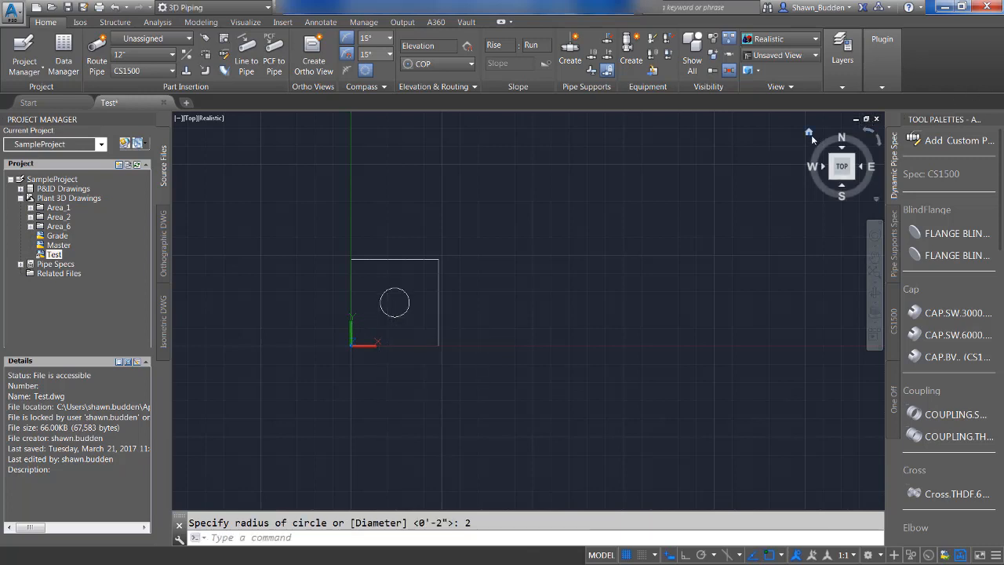
Switch to the home isometric view and set the projection to Parallel.
click(810, 133)
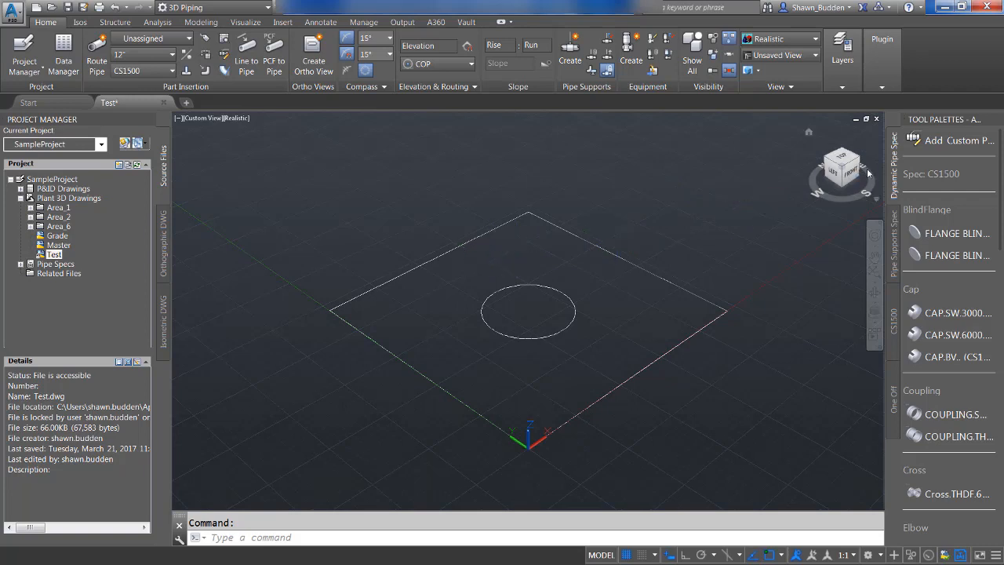
right_click(839, 157)
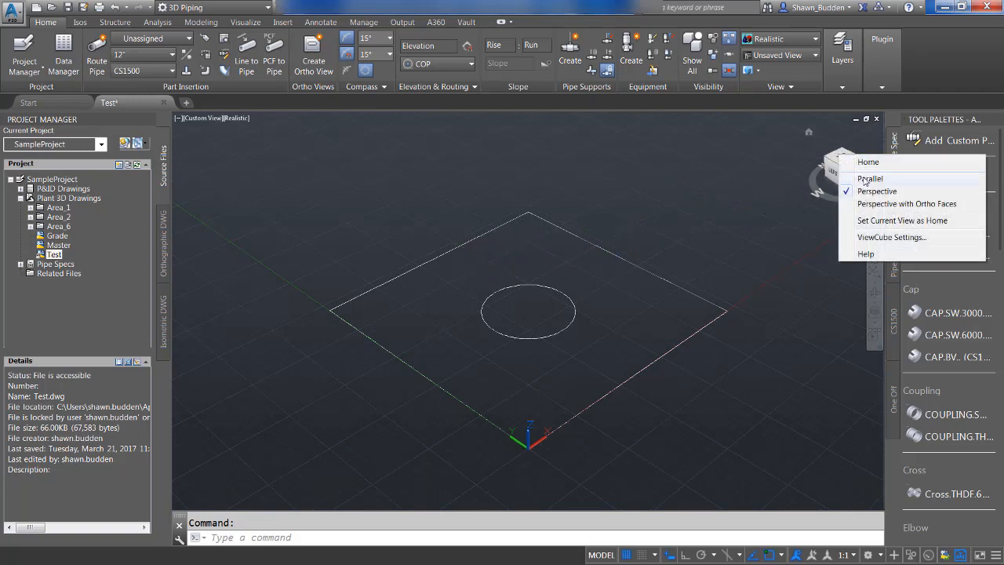
click(869, 179)
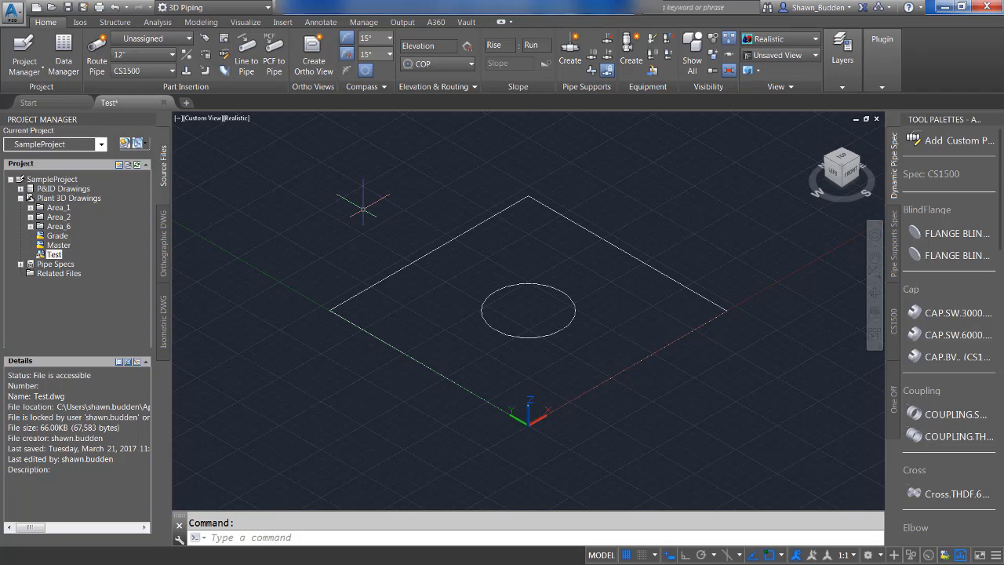
Extrude the square 1 inch downward to form the base plate.
text(EXTRUDE)
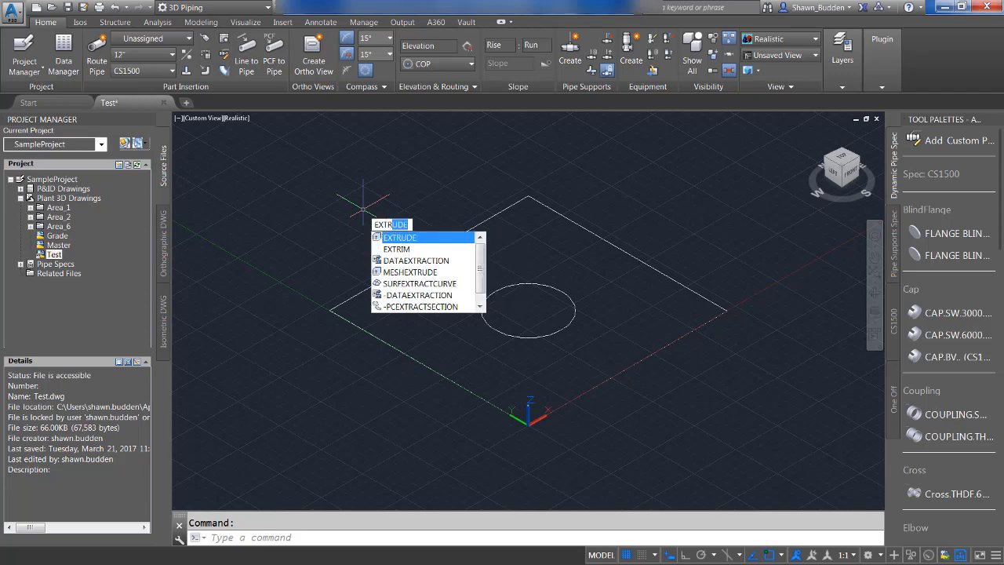
key(Return)
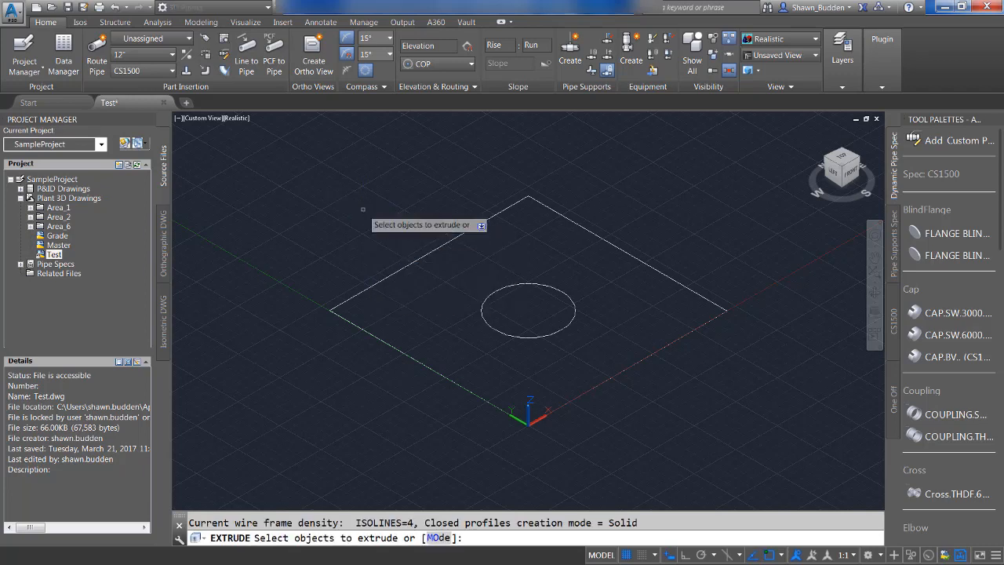
click(356, 325)
right_click(353, 354)
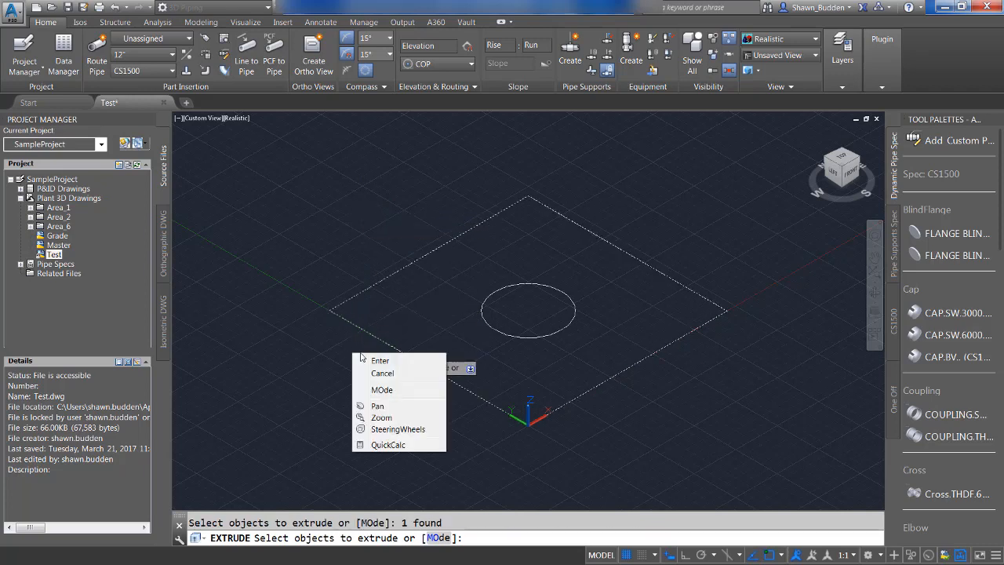
click(379, 362)
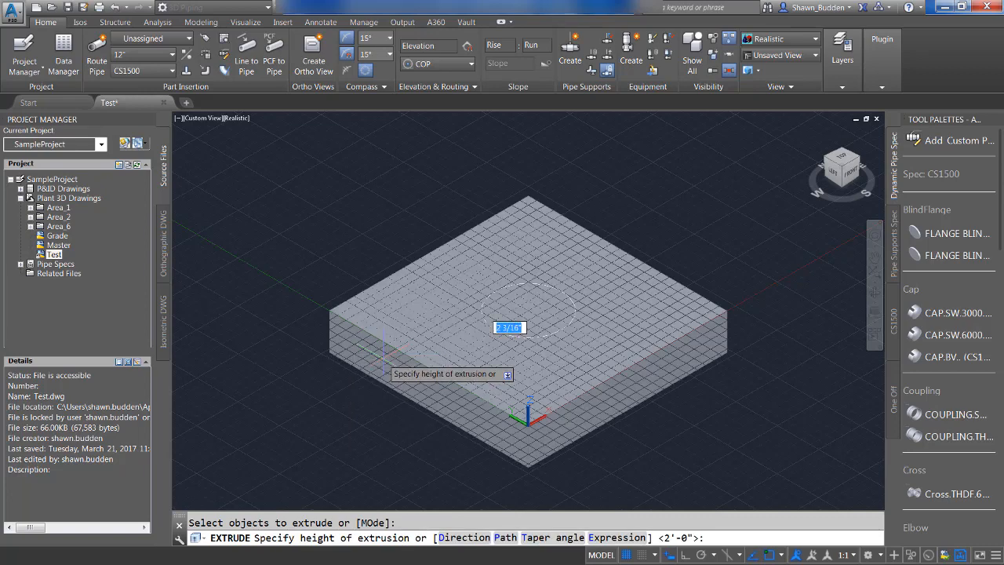
text(1)
key(Return)
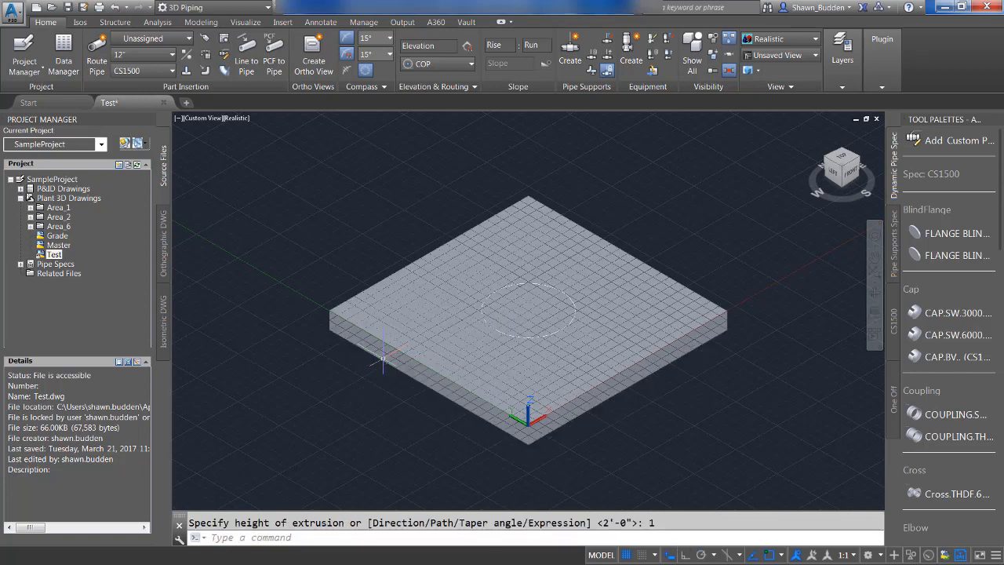
Extrude the circle 18 inches upward to form a post on the base plate.
right_click(341, 172)
click(384, 181)
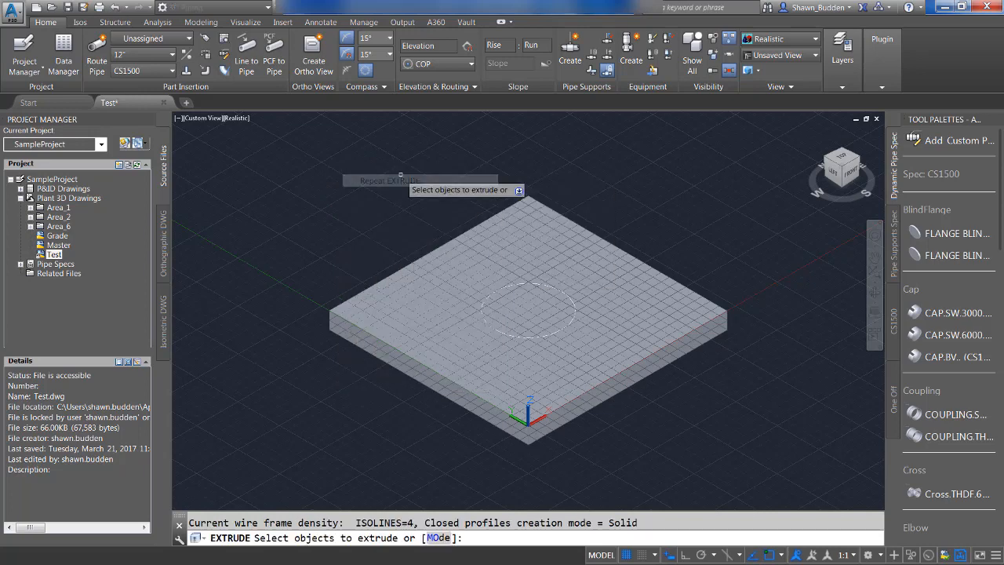
click(551, 284)
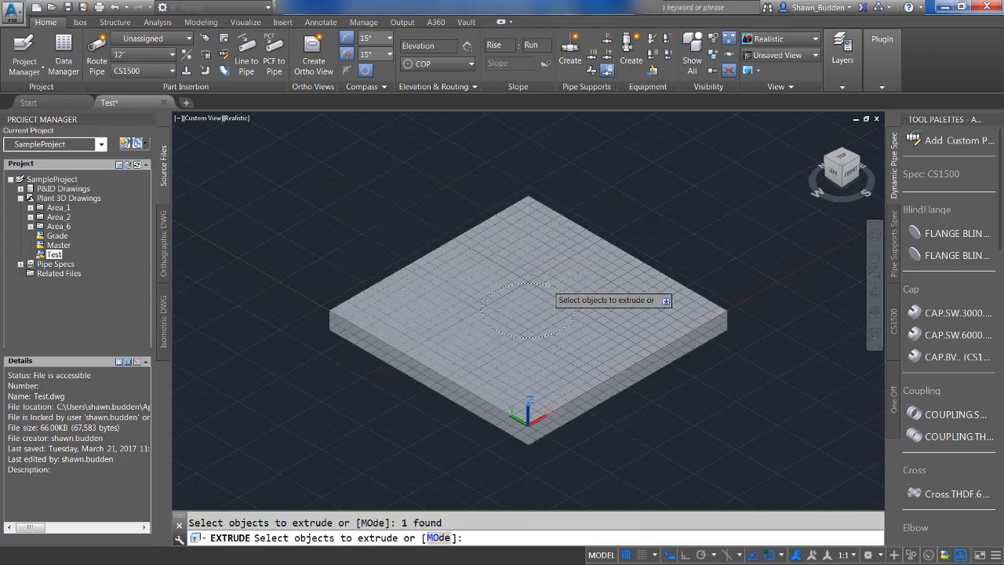
right_click(562, 279)
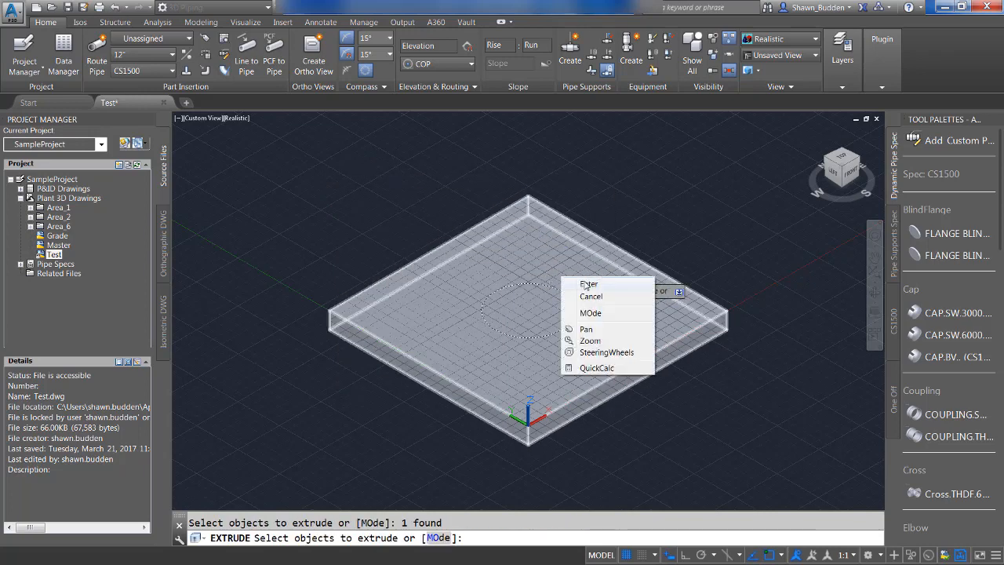
click(586, 283)
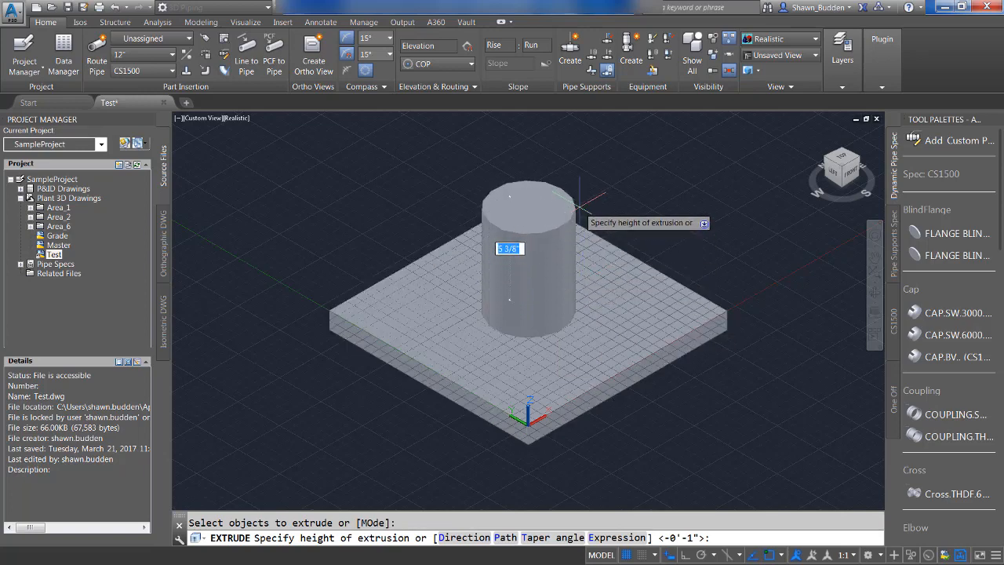
text(18)
key(Return)
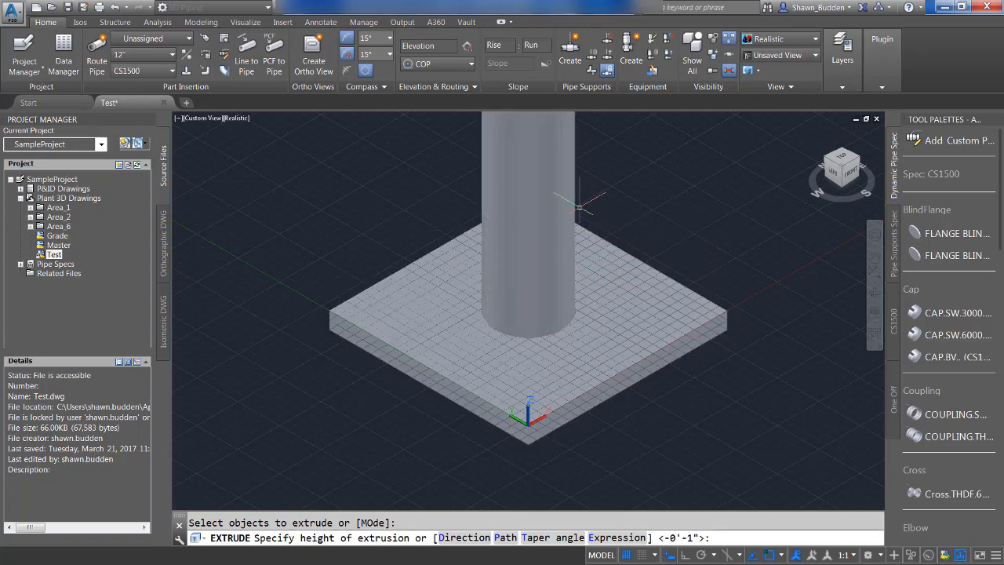
scroll(612, 200, down, 2)
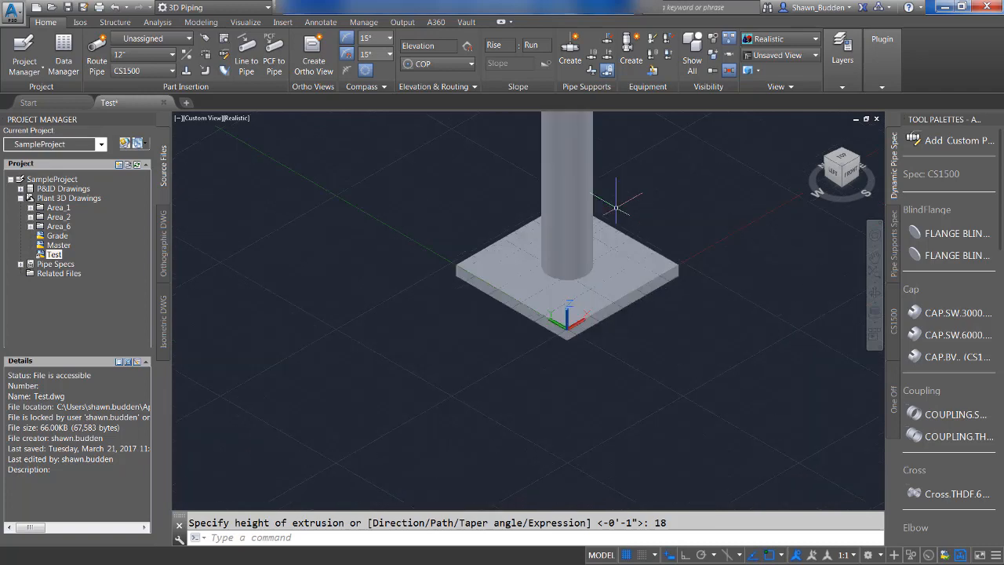
middle_drag(619, 217, 609, 334)
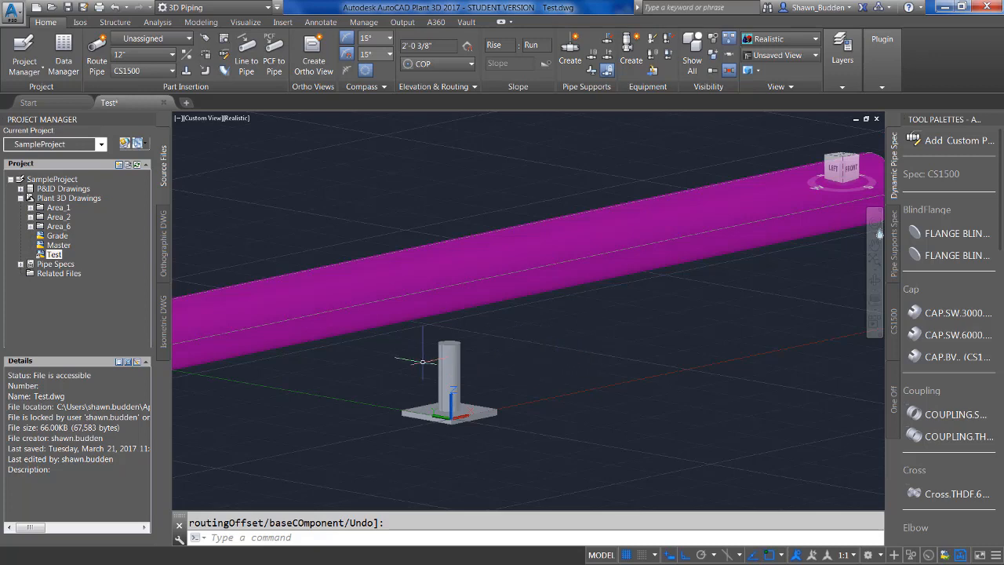
key(Escape)
click(450, 361)
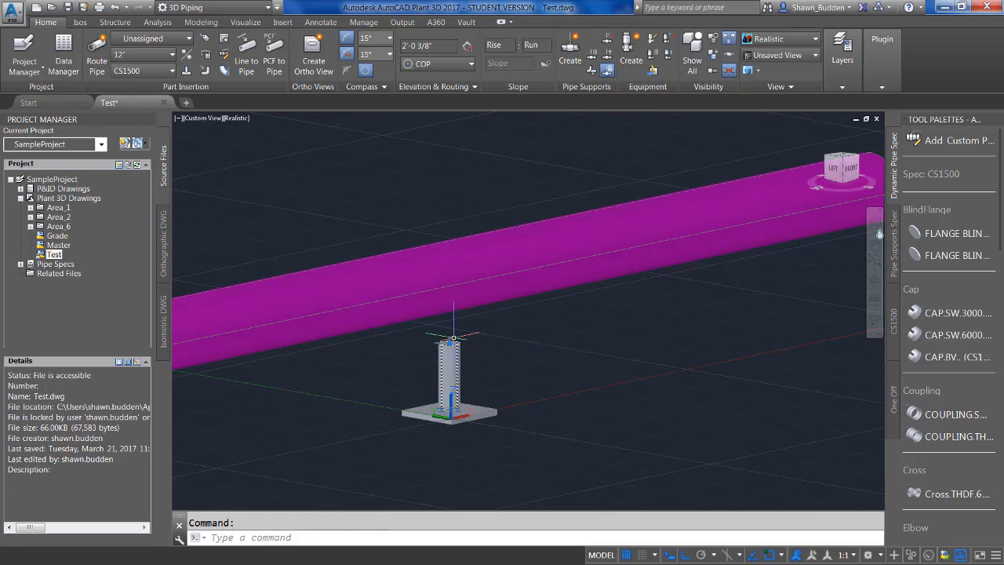
click(514, 291)
key(Escape)
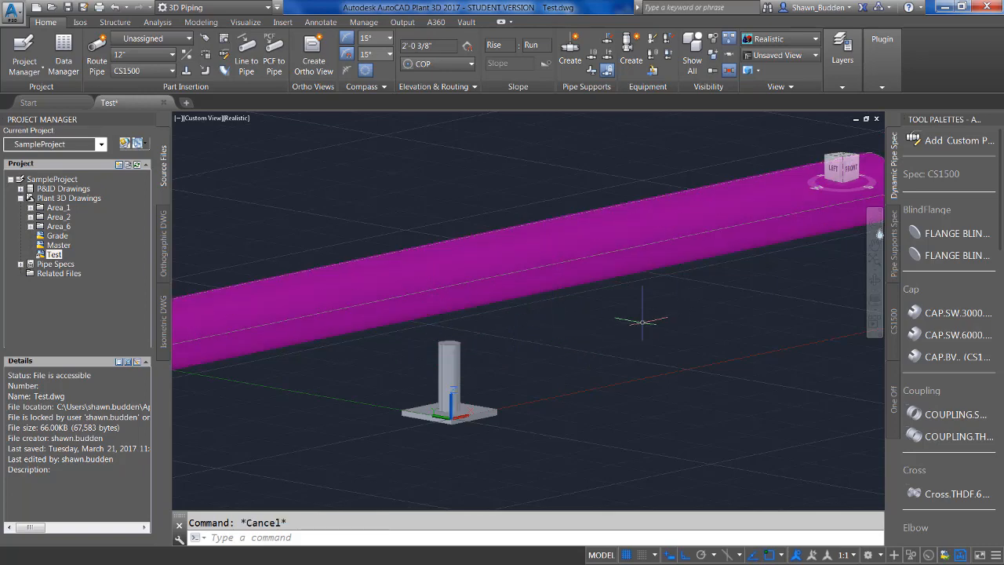
Check the pipe's bottom-of-pipe elevation in its part geometry properties.
click(629, 257)
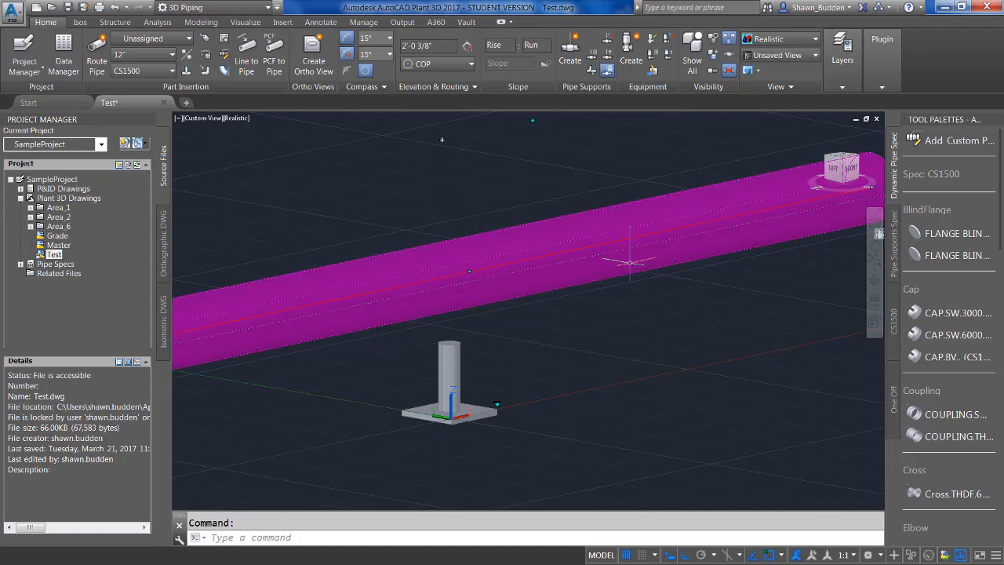
right_click(254, 191)
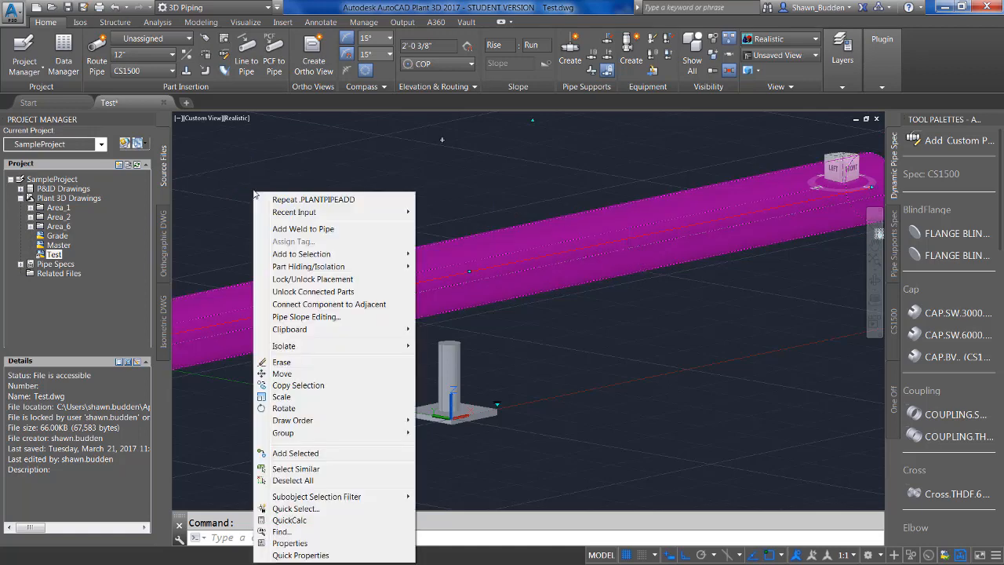
click(292, 542)
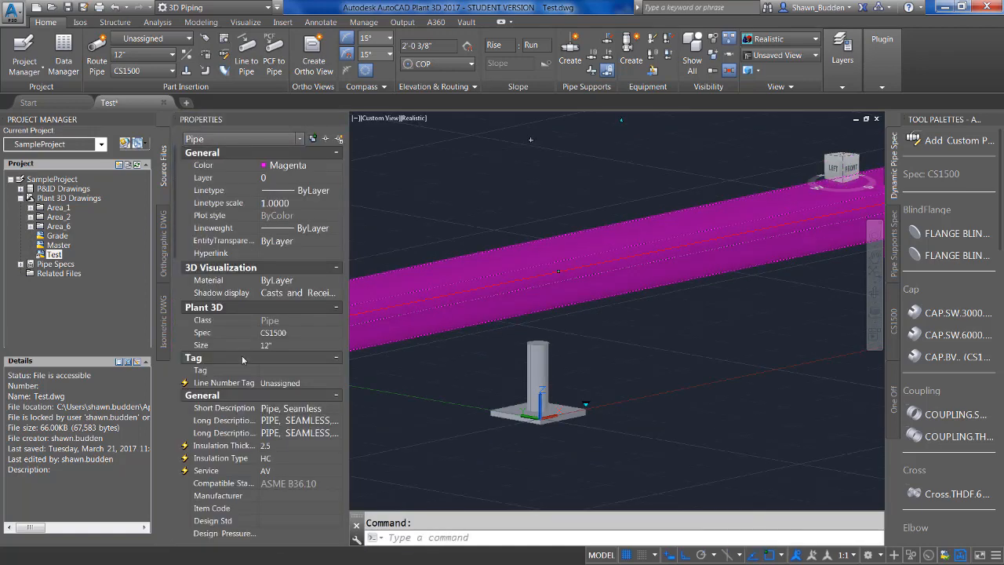
scroll(223, 454, down, 8)
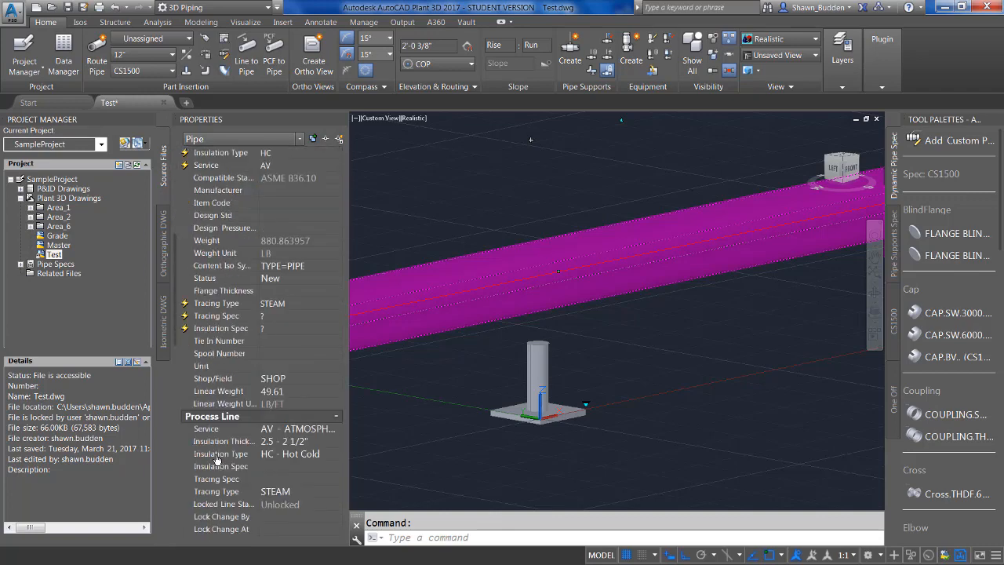
scroll(217, 460, down, 5)
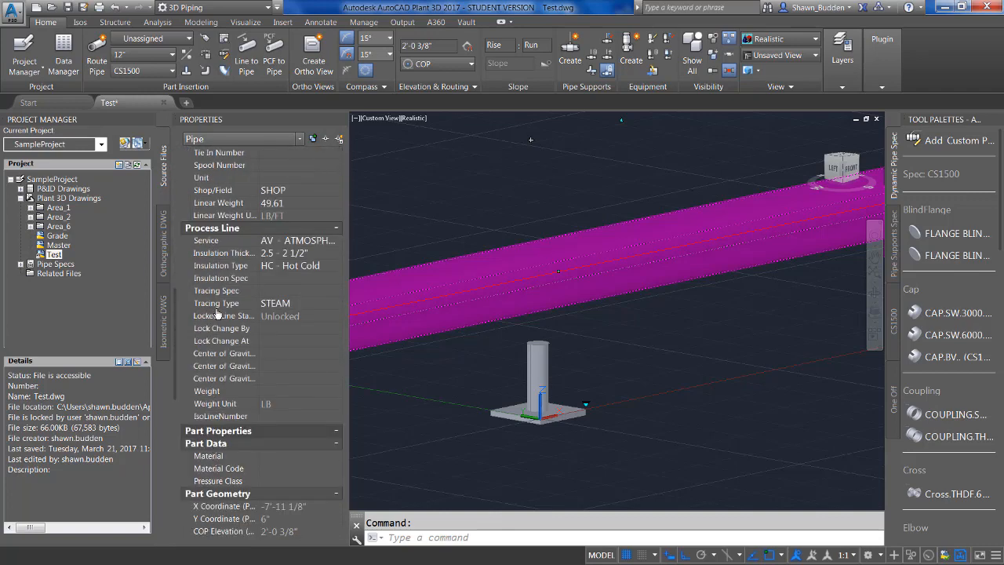
scroll(218, 314, down, 3)
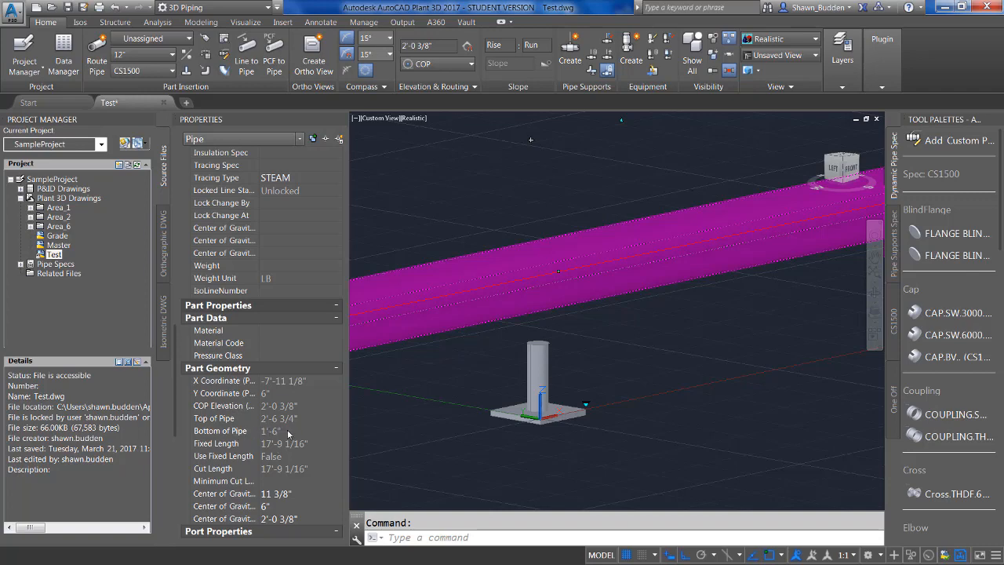
key(Escape)
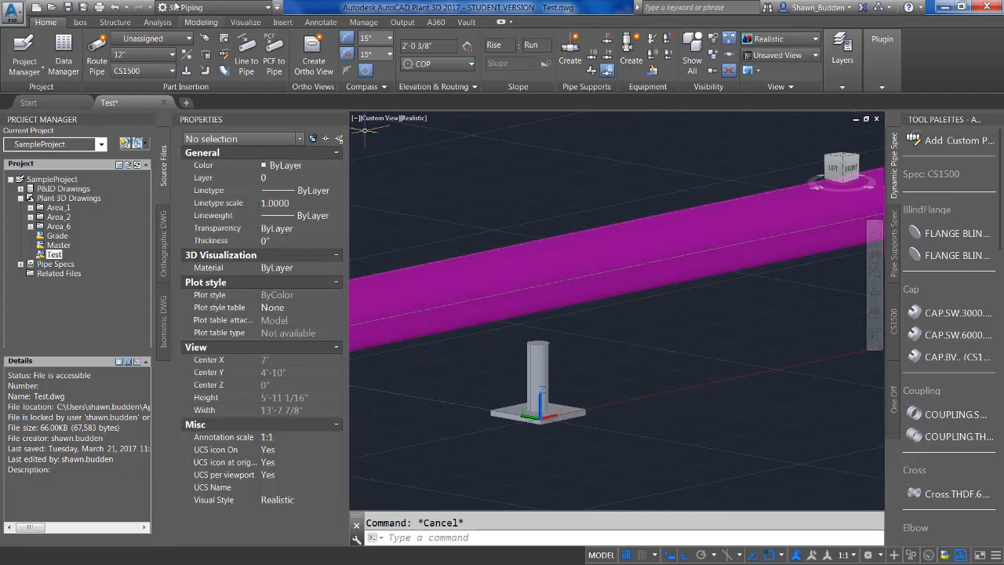
click(342, 119)
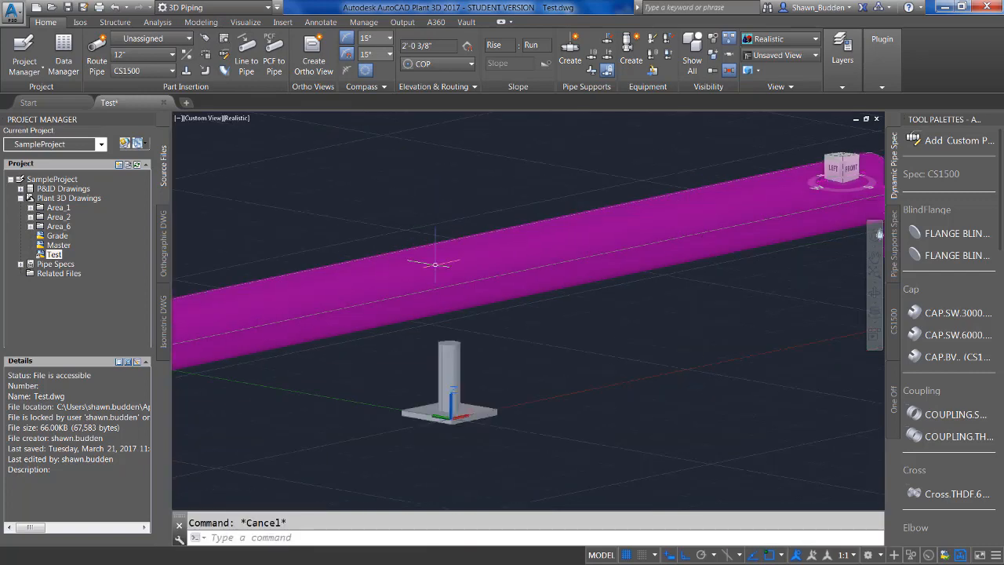
Stretch the top of the post upward to set its height to 18 inches, reaching the underside of the pipe.
click(446, 359)
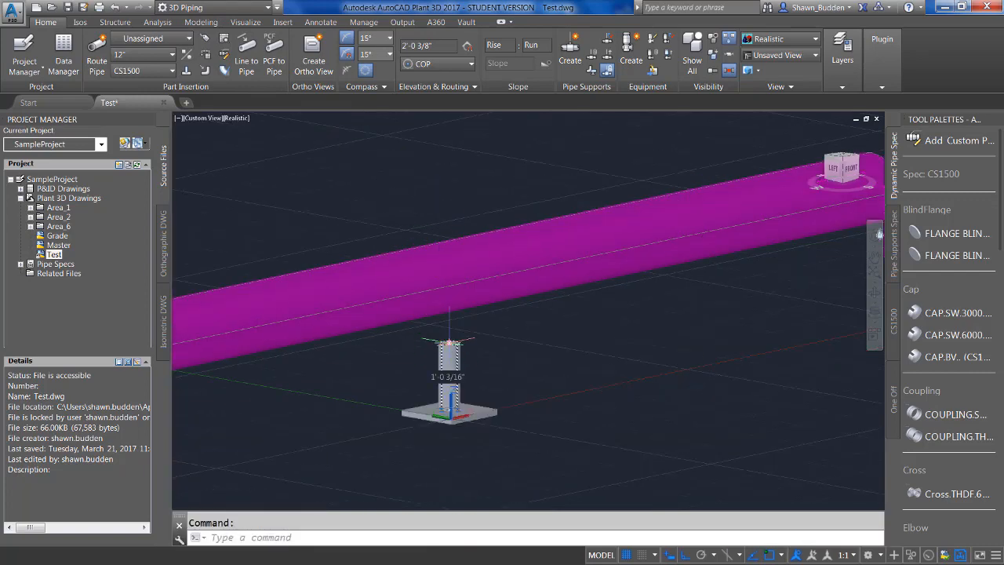
click(449, 342)
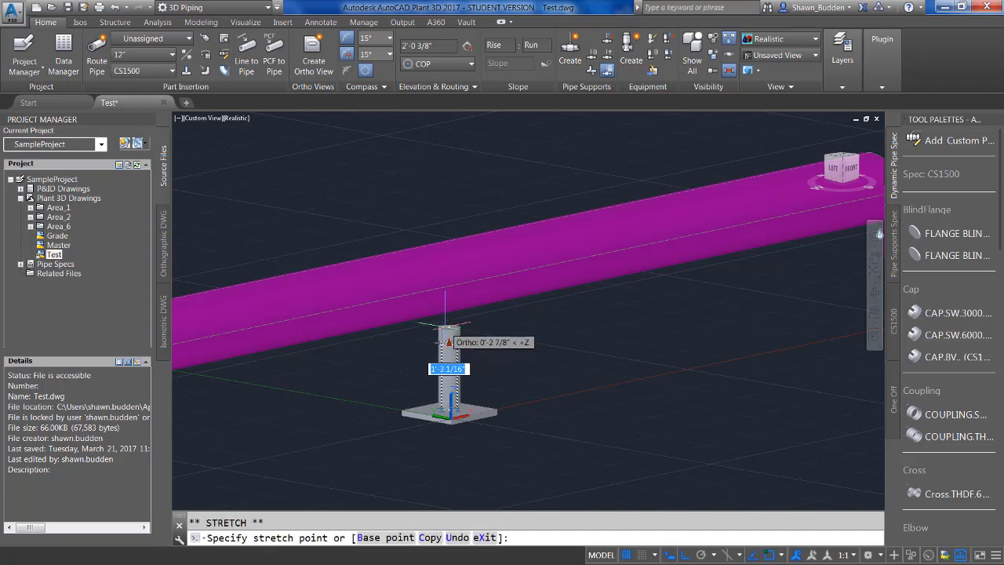
text(18)
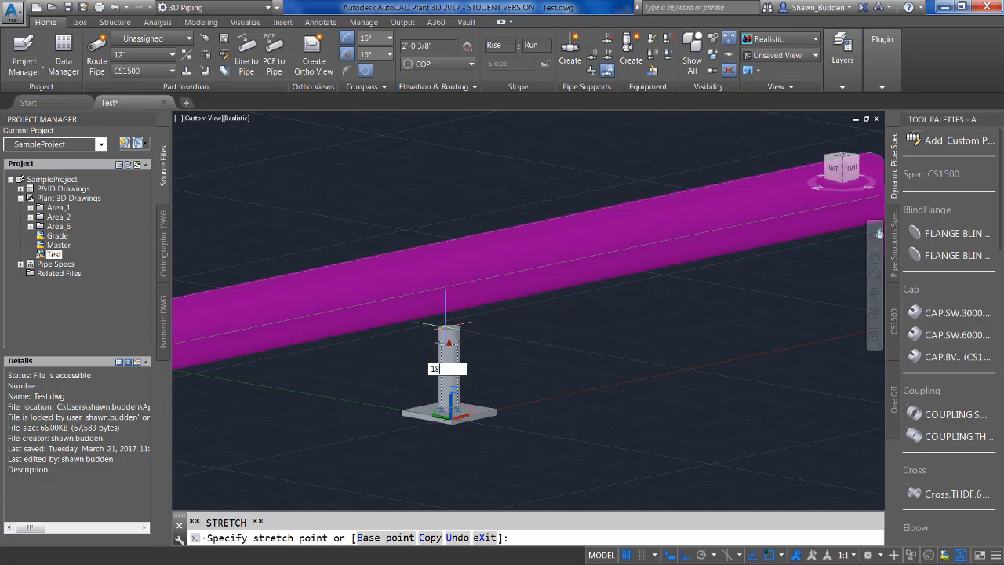
key(Return)
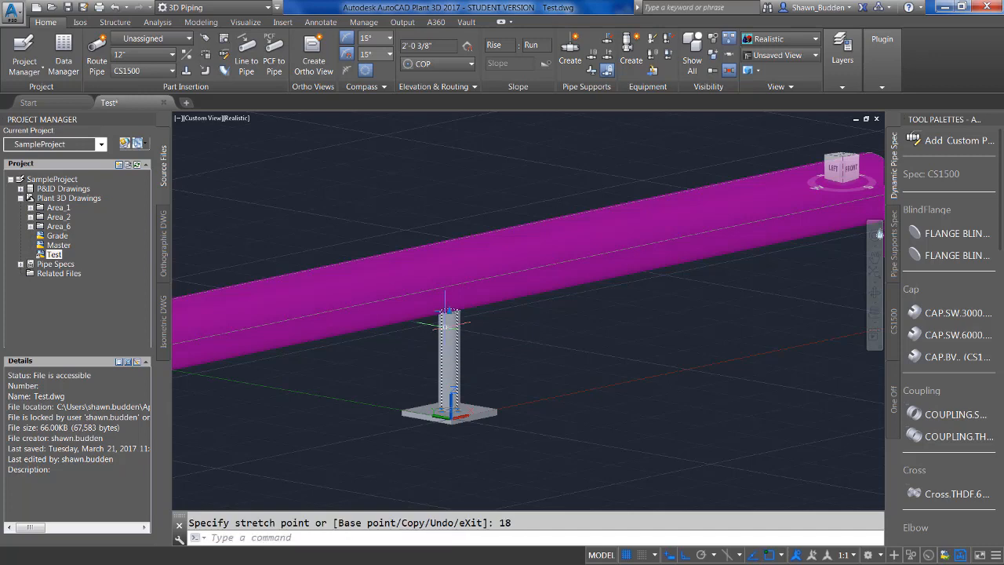
right_click(513, 317)
key(Escape)
key(Escape)
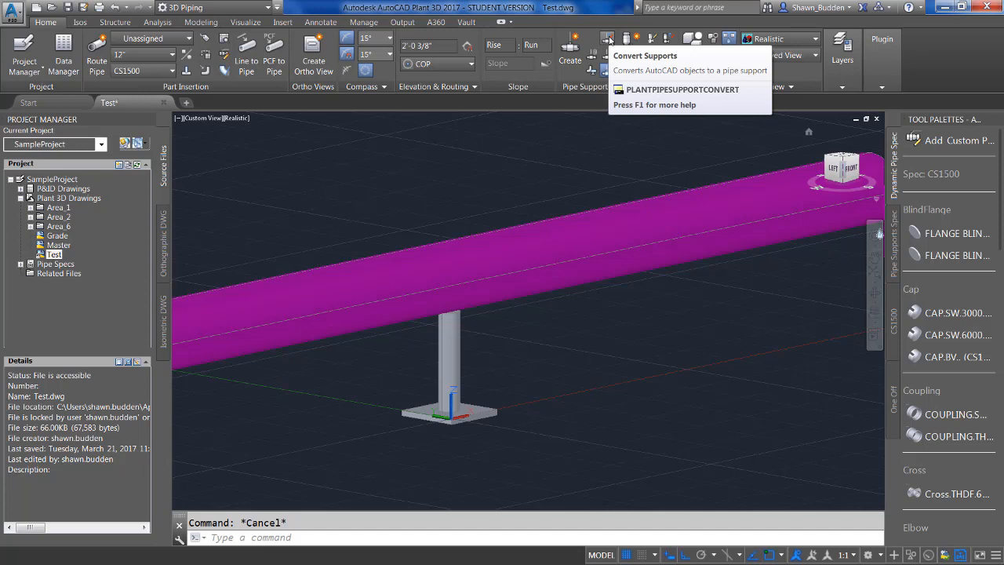
Convert the post and base plate into a pipe support, with its insertion point snapped to the nearest point on the pipe above the post.
click(608, 38)
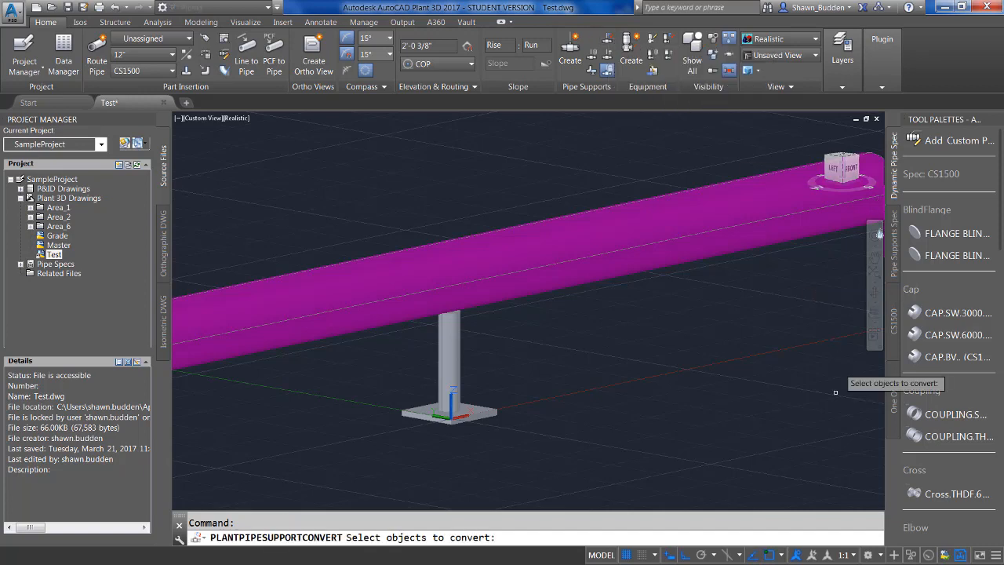
click(454, 351)
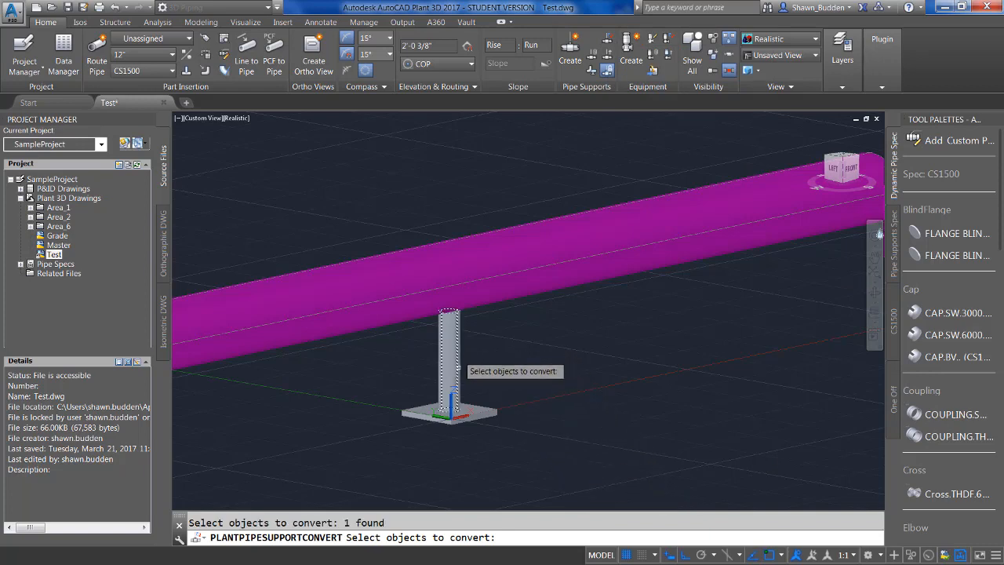
click(483, 408)
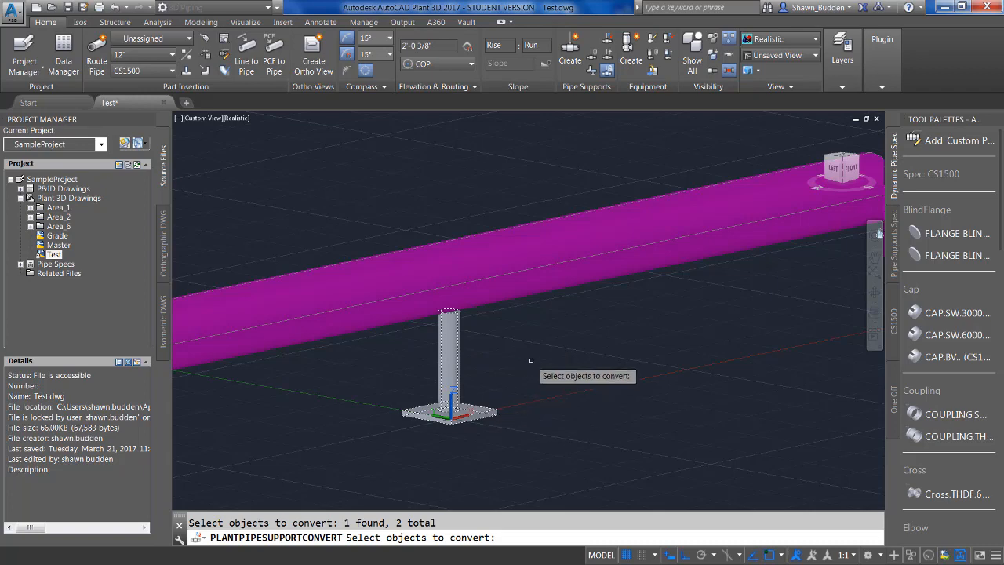
key(Return)
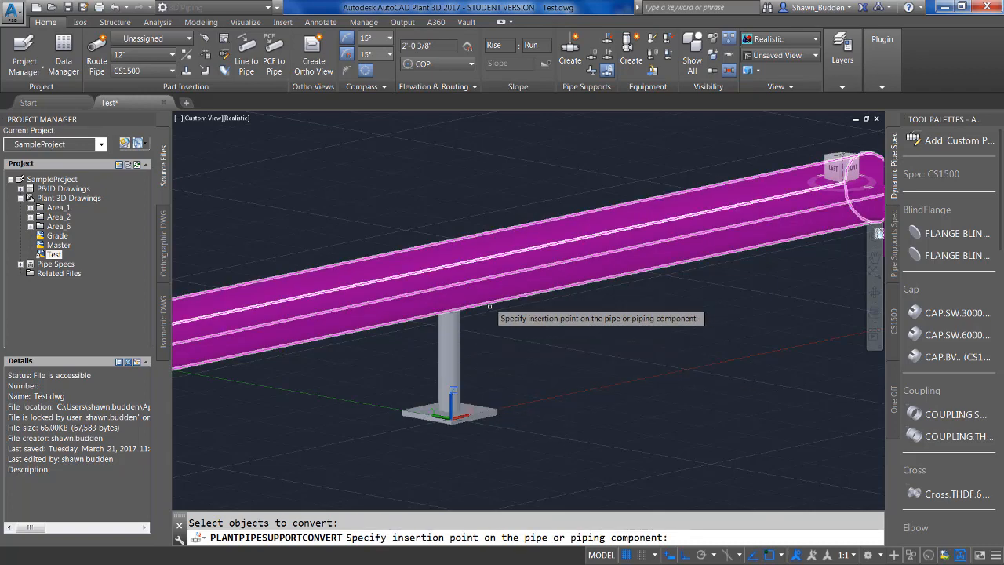
shift+right_click(555, 358)
click(580, 320)
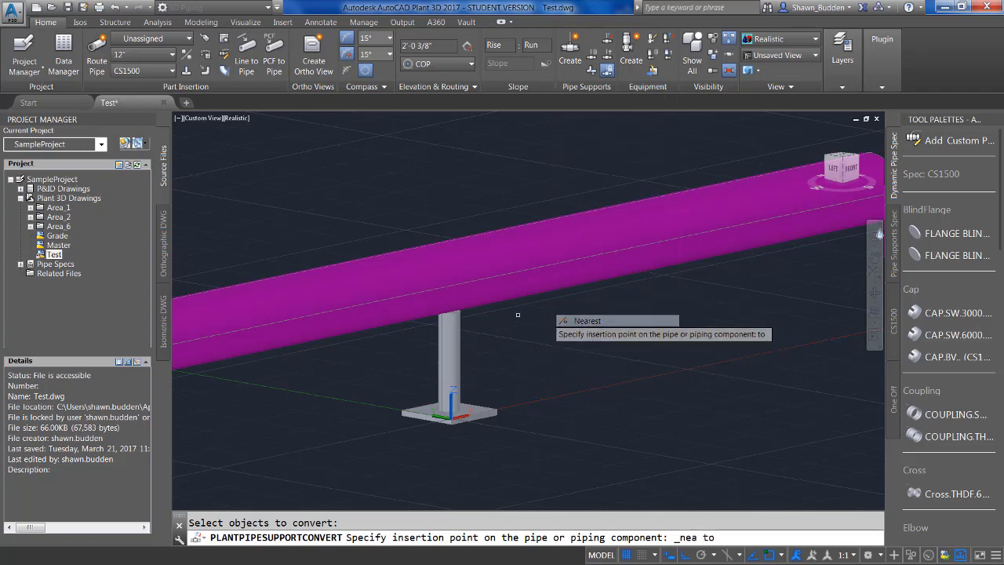
click(448, 277)
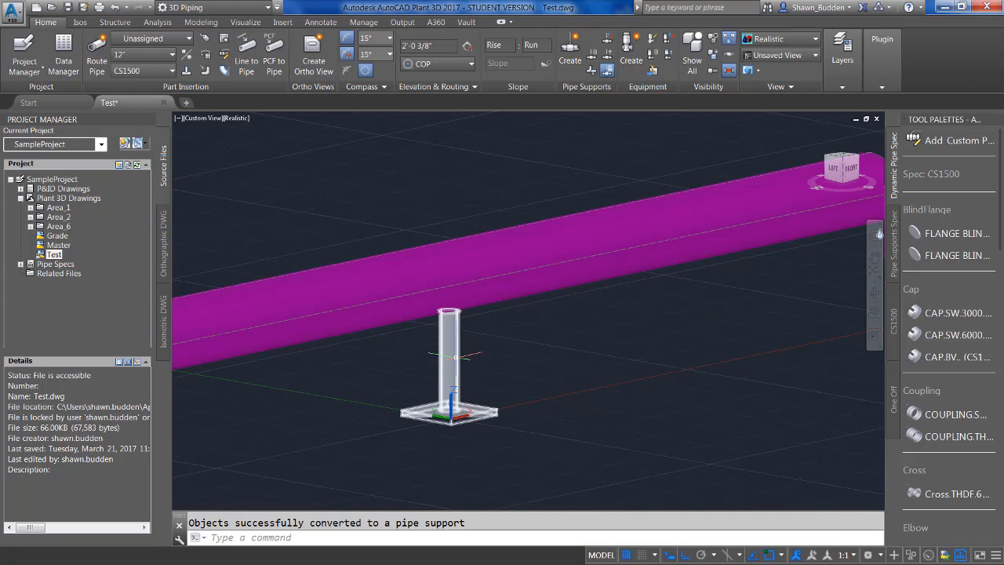
Inspect the converted support's properties, including its class, size, tag, insulation and service.
mouse_move(455, 356)
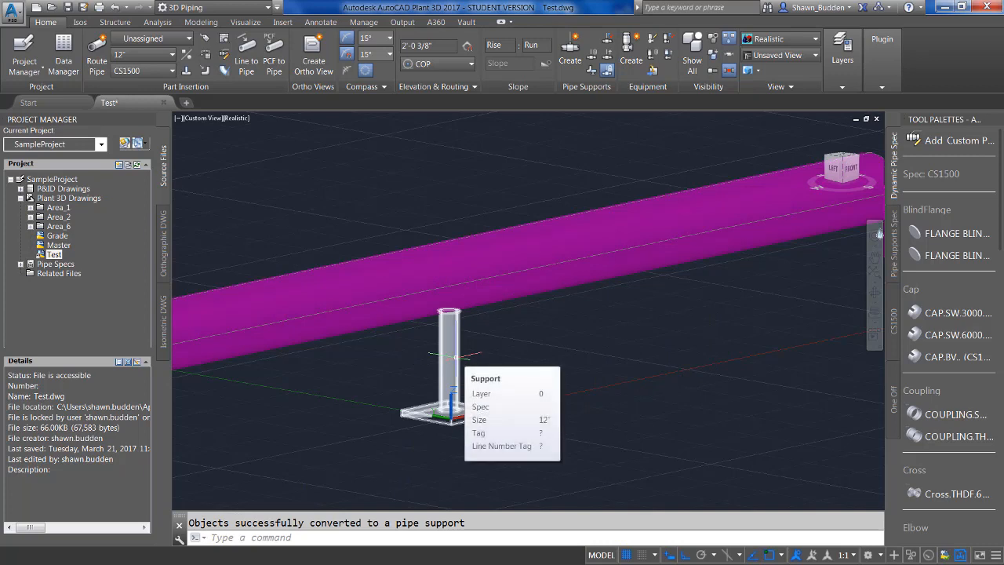
key(Escape)
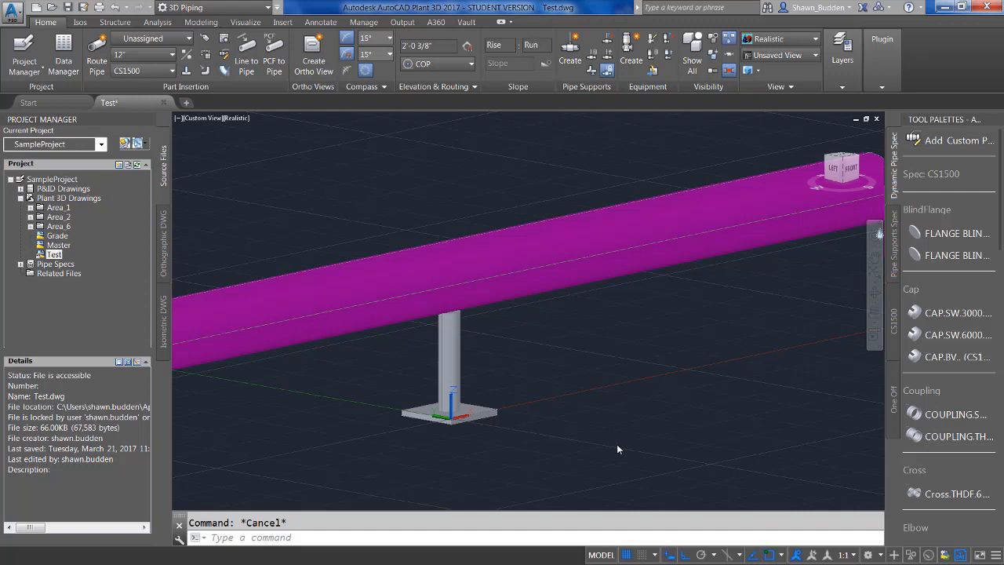
click(458, 369)
right_click(598, 370)
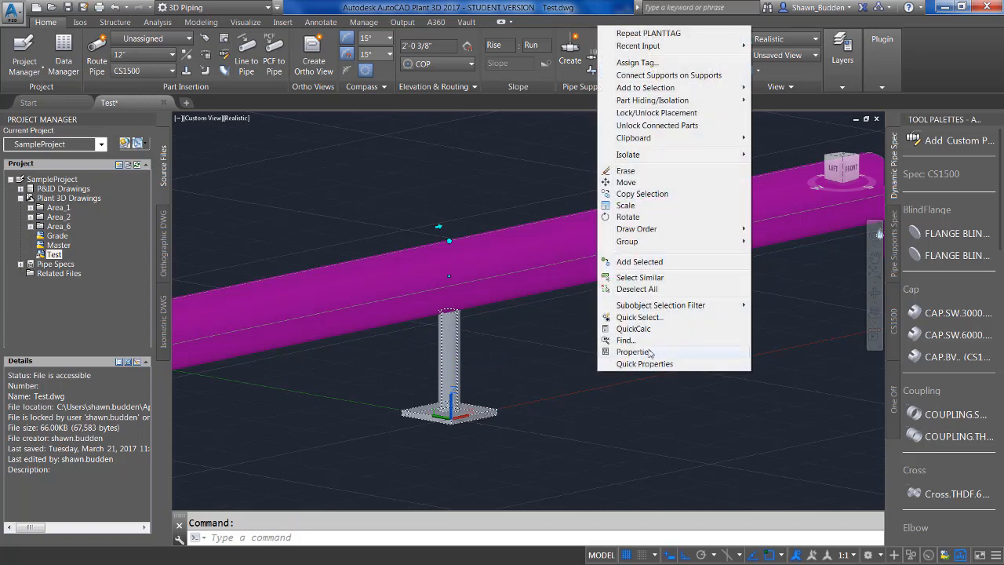
click(656, 352)
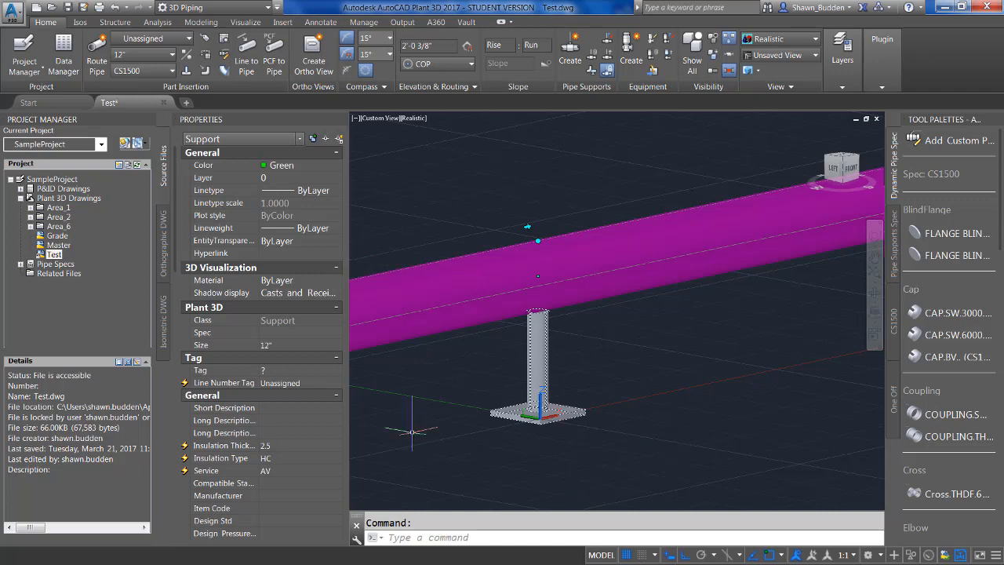
click(301, 473)
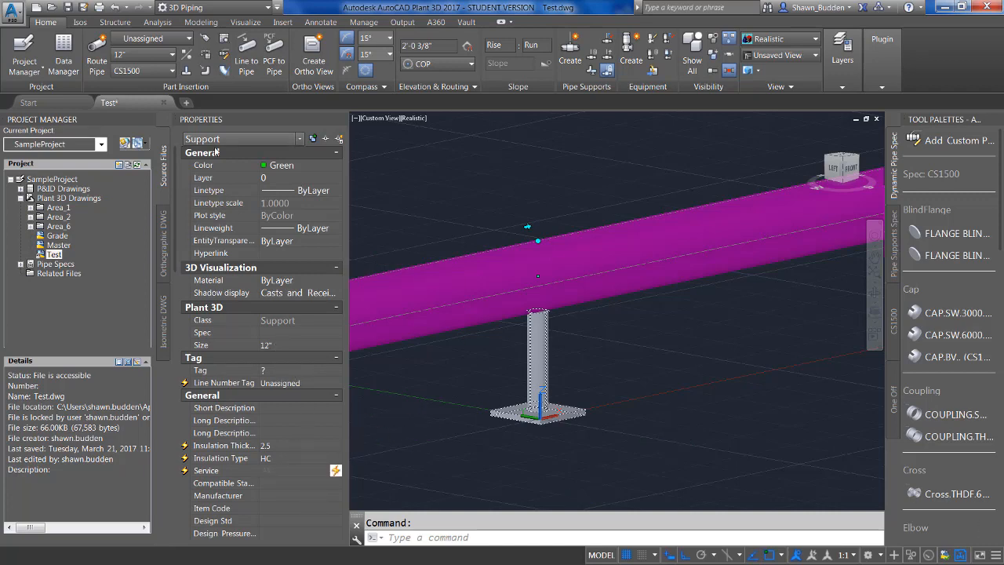
click(341, 118)
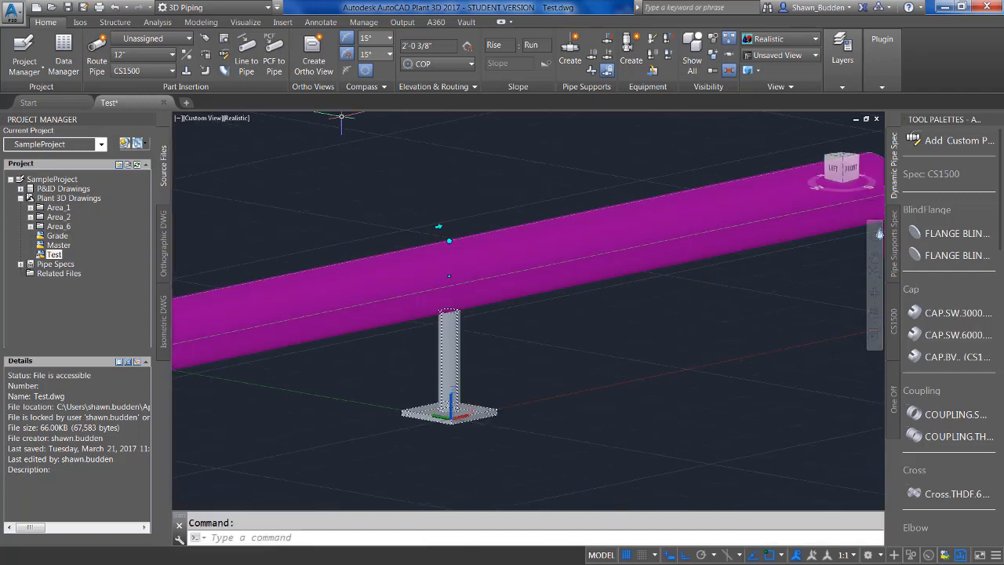
View the tag assignment options for the selected support and close them without assigning a tag.
right_click(566, 397)
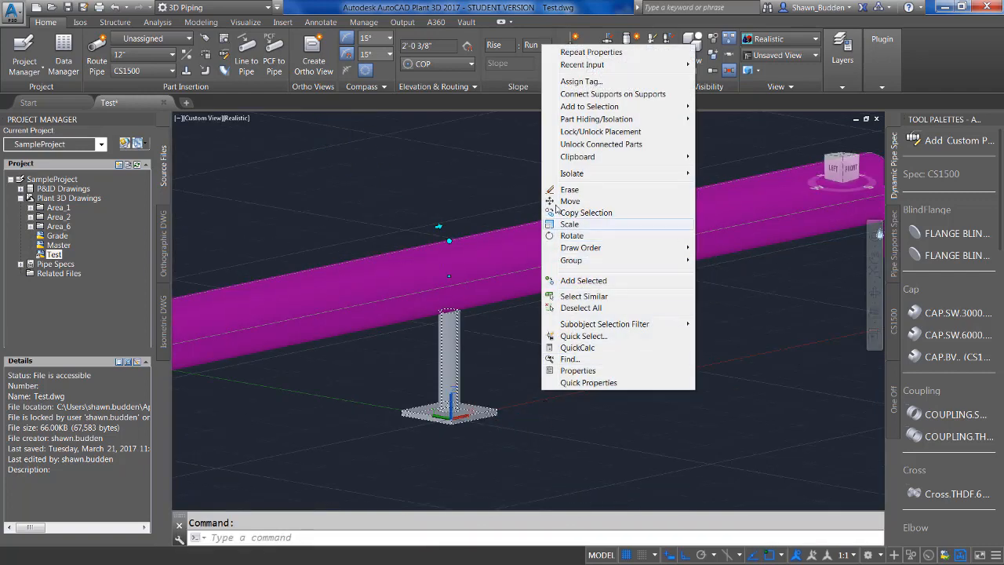
click(582, 81)
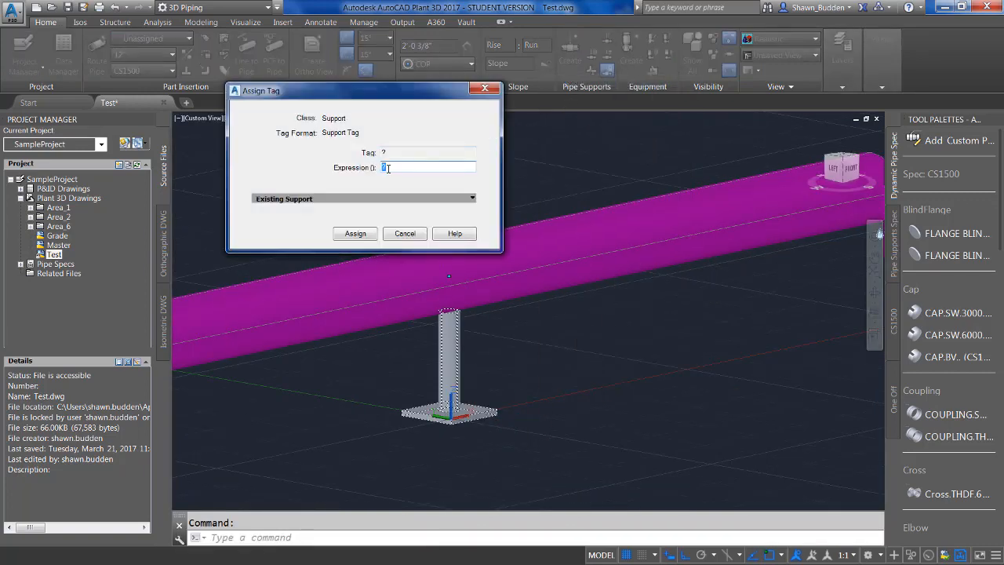
click(400, 234)
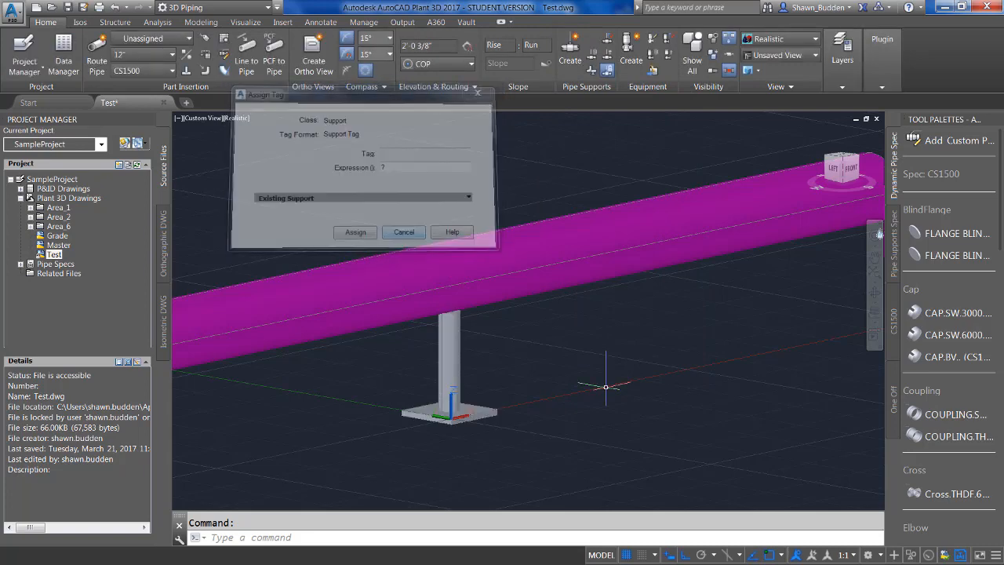